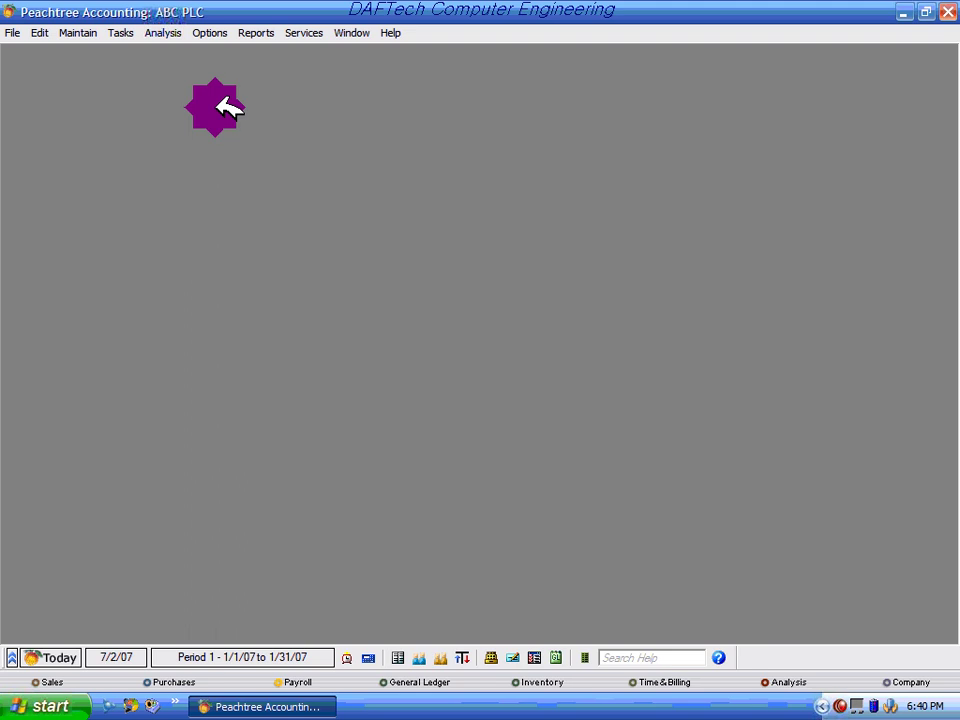
# Start the Payroll Setup Wizard and advance past the tax table information to the initial payroll setup page.
pyautogui.click(78, 32)
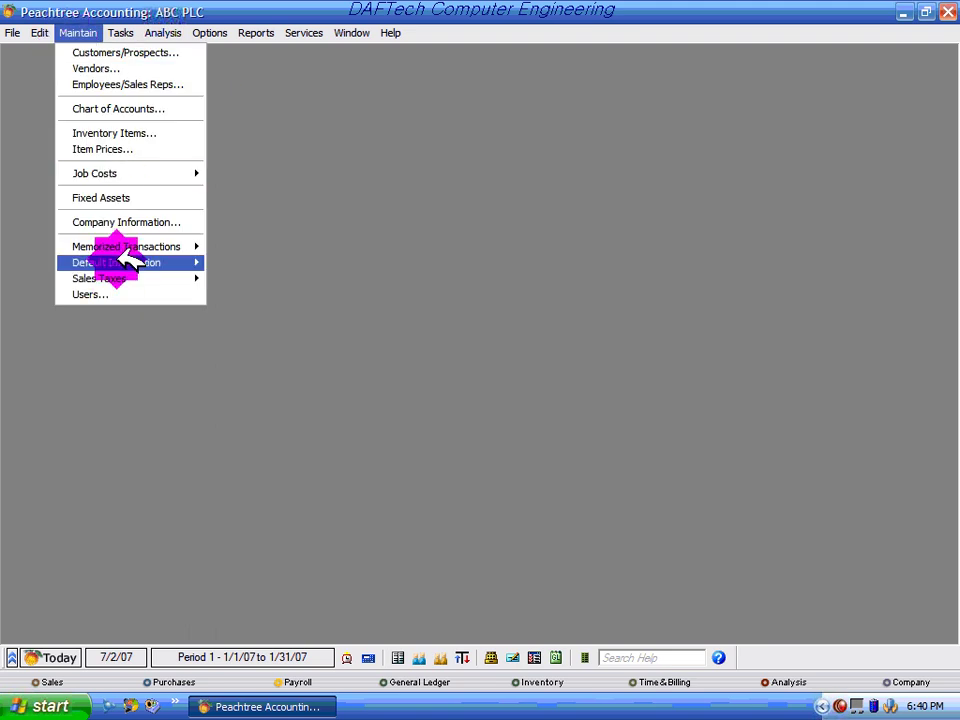
pyautogui.moveTo(120, 256)
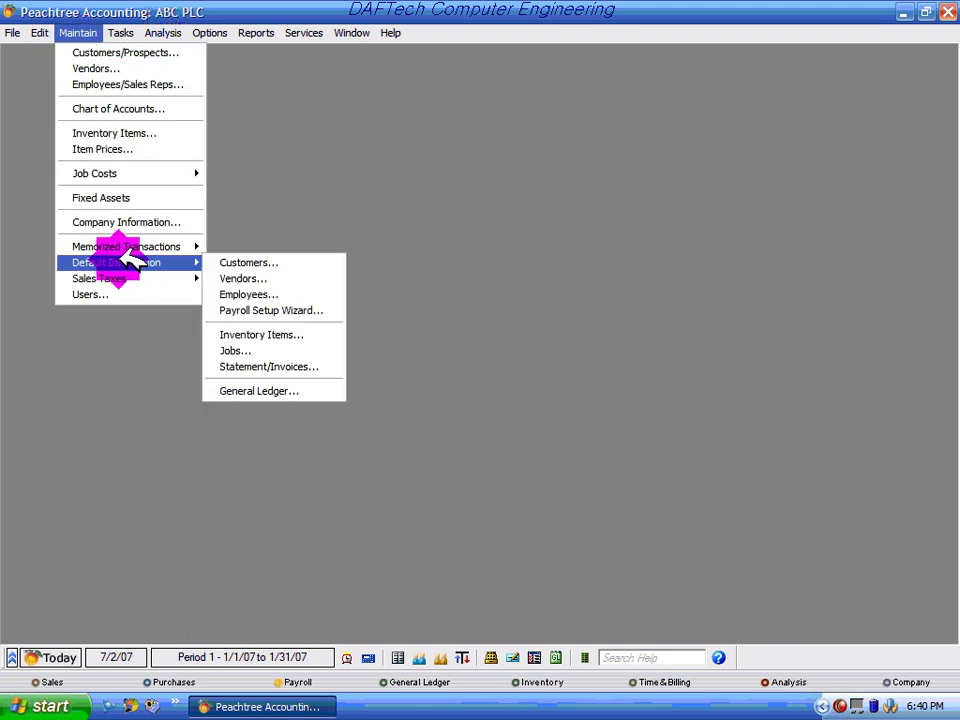
pyautogui.click(310, 311)
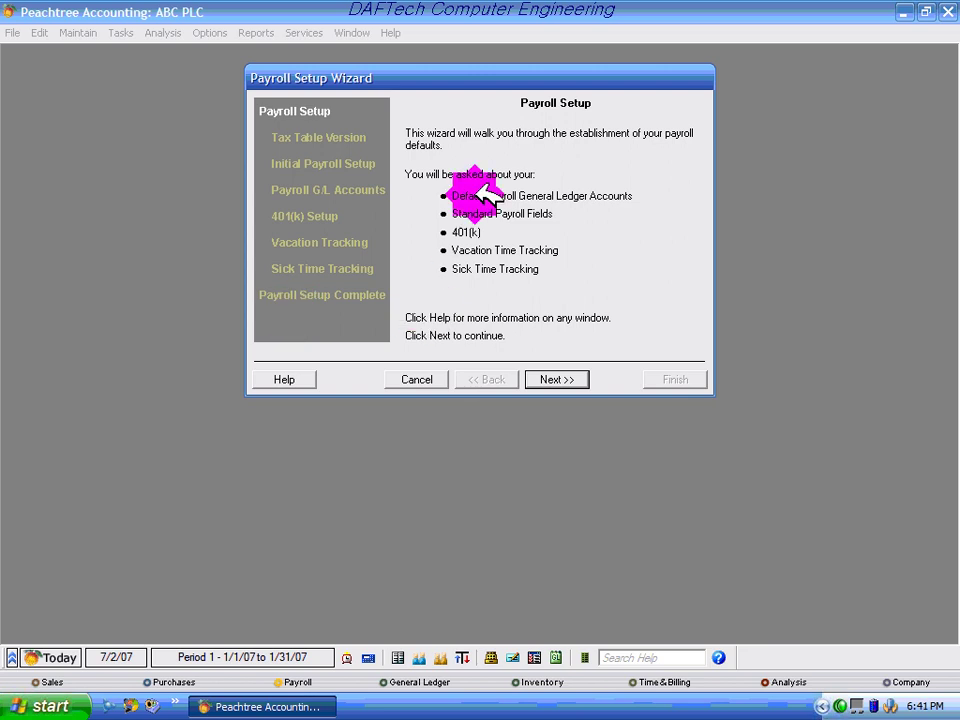
pyautogui.click(557, 379)
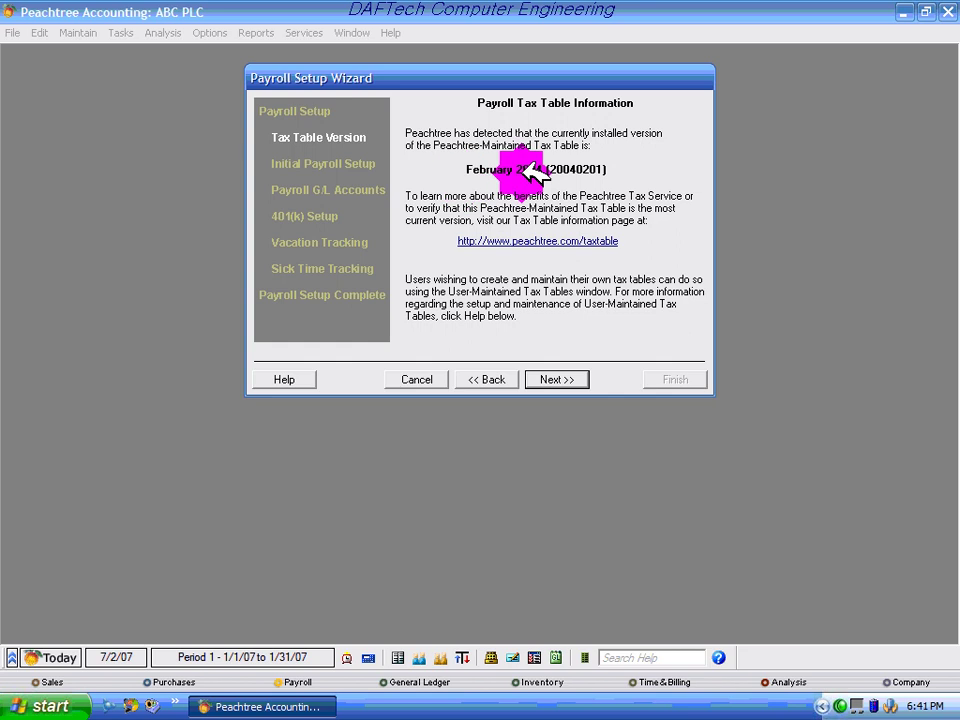
pyautogui.click(555, 383)
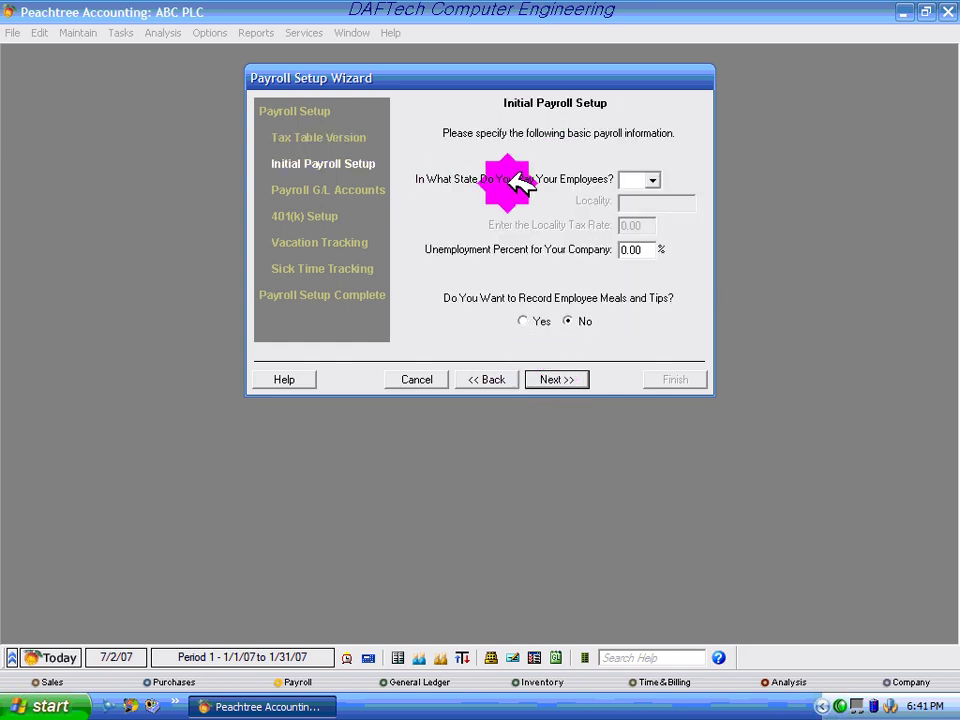
# Set DC as the state where employees are paid and continue to the default payroll G/L accounts.
pyautogui.click(655, 180)
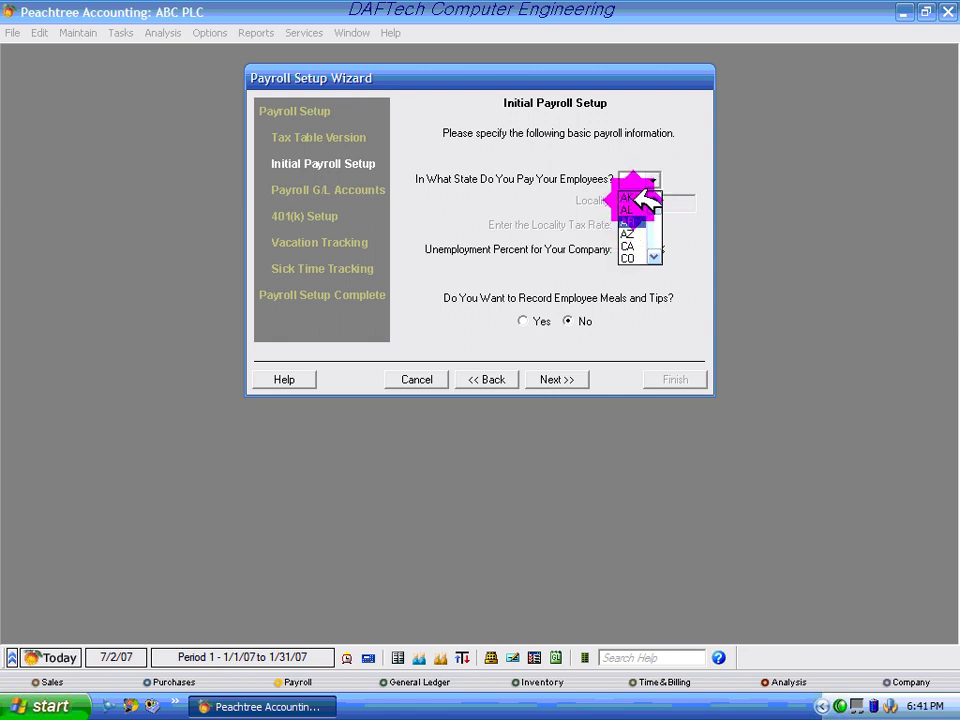
pyautogui.click(636, 208)
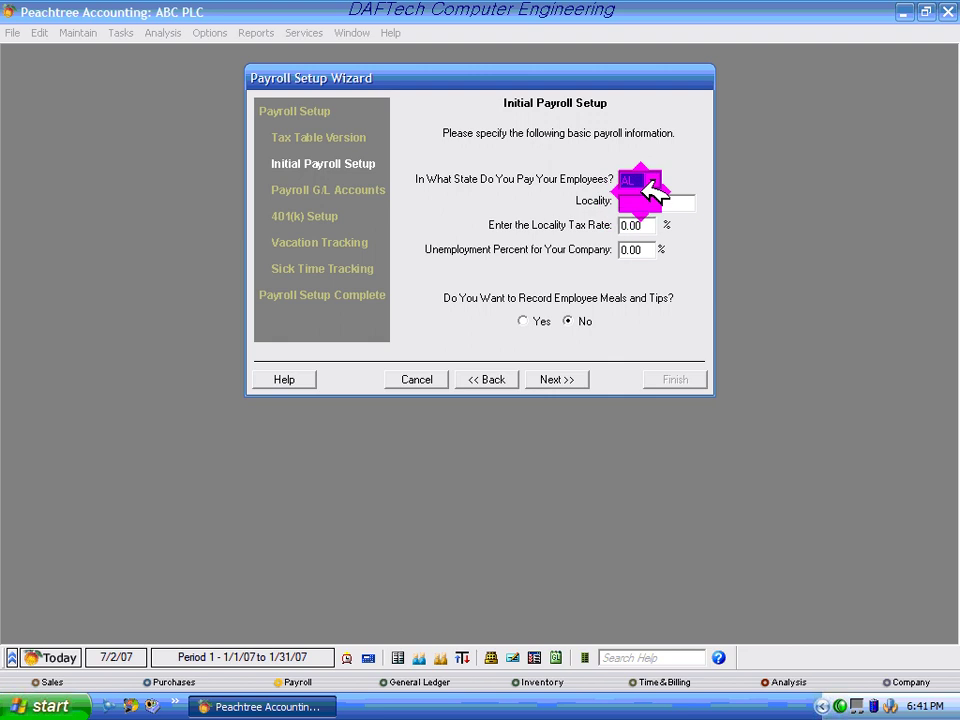
pyautogui.click(655, 180)
pyautogui.moveTo(655, 175); pyautogui.dragTo(643, 244)
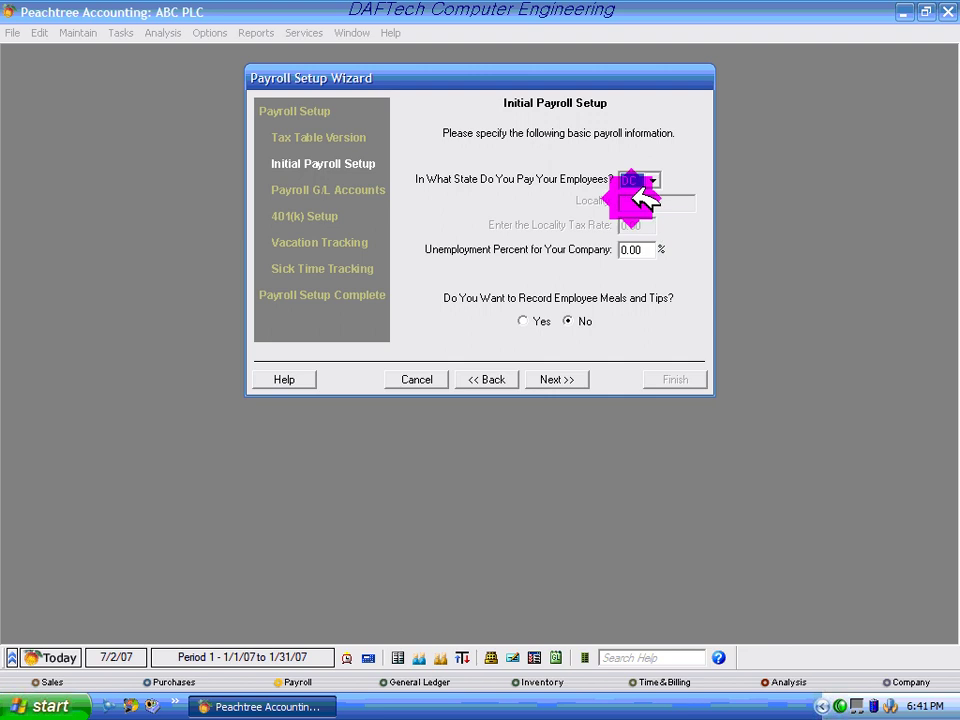
pyautogui.click(567, 379)
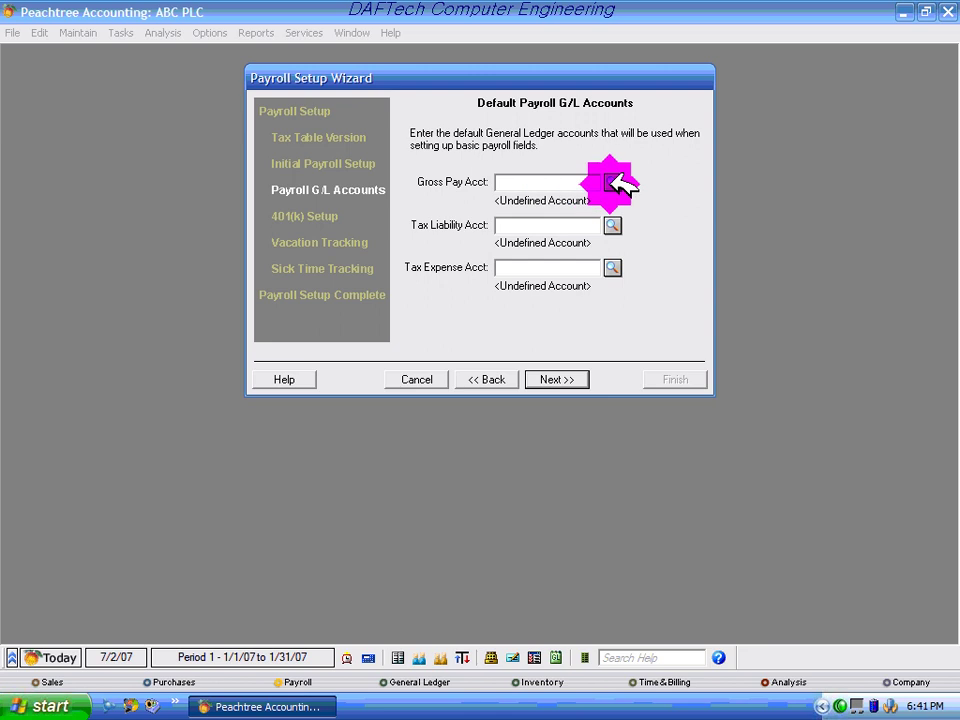
# Set the default gross pay account to 6220, Salary And Wadge Exp.
pyautogui.click(505, 184)
pyautogui.click(612, 182)
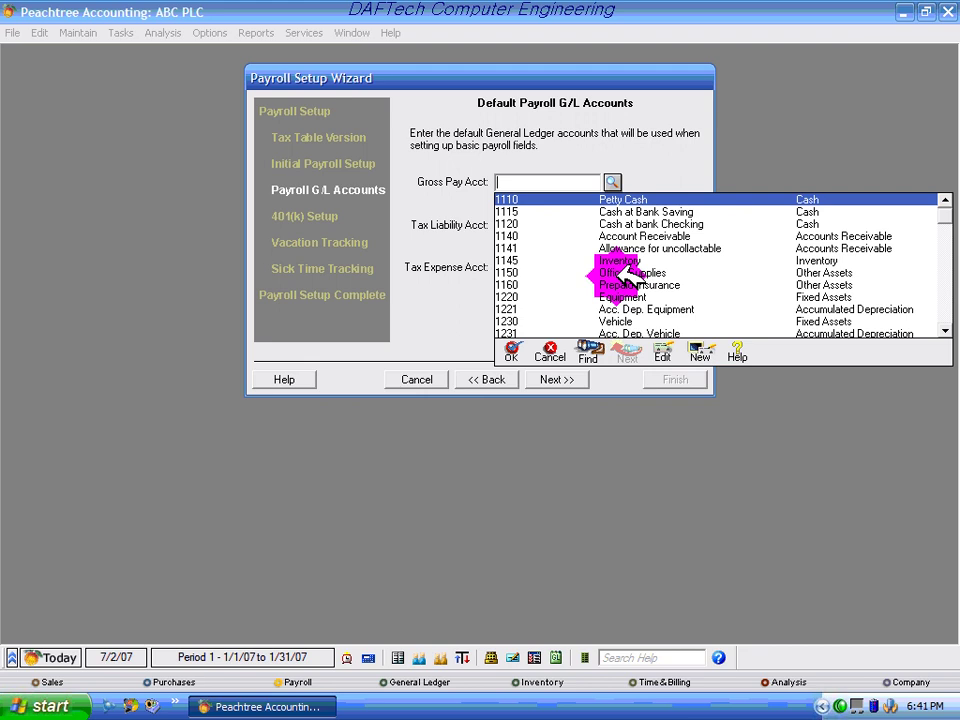
pyautogui.write('6220')
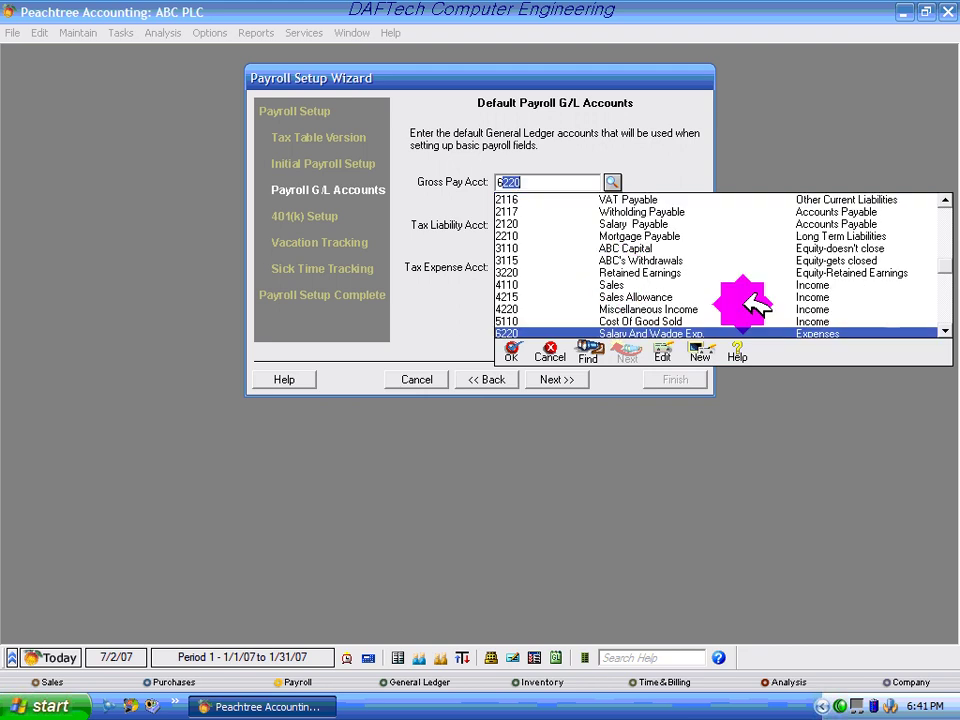
pyautogui.click(706, 321)
pyautogui.doubleClick(706, 332)
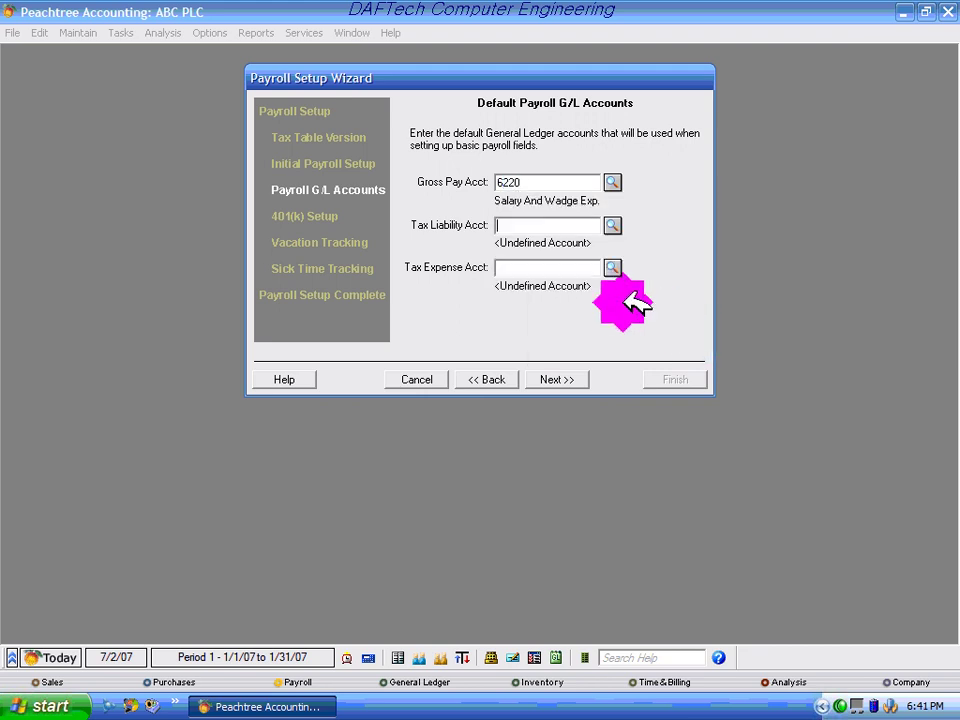
# Set the default tax liability account to 2115, Employee I/Tax Payable.
pyautogui.click(614, 225)
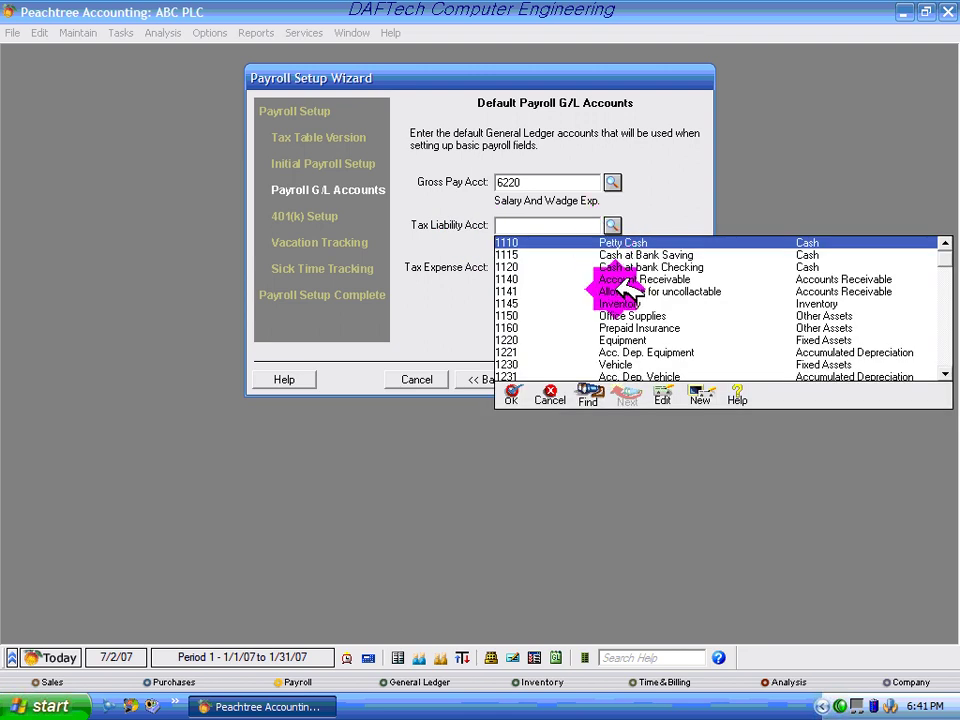
pyautogui.write('2110')
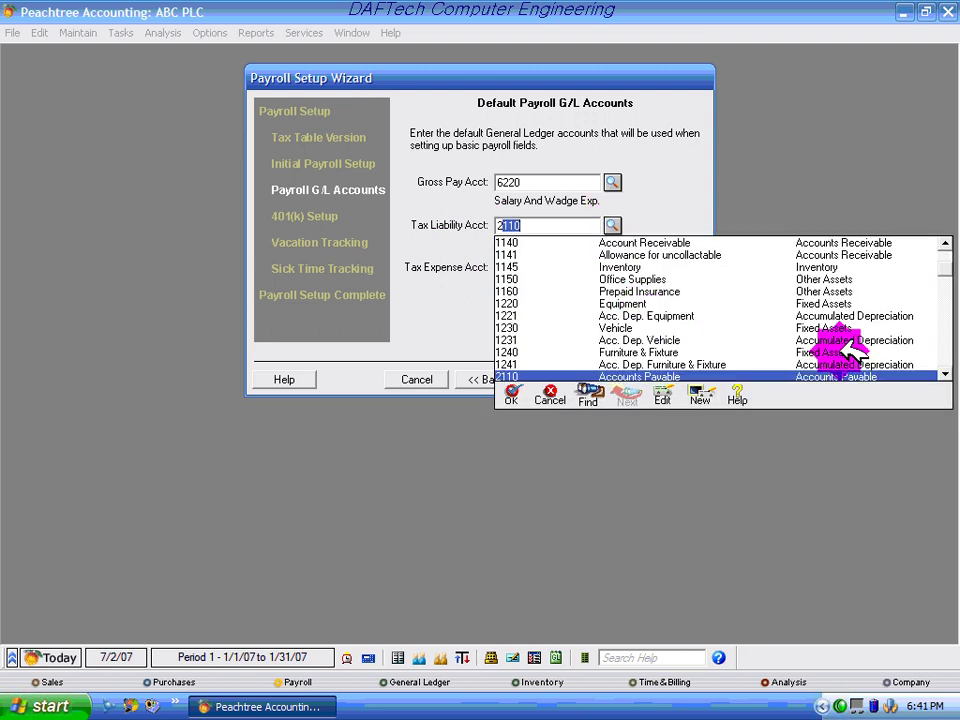
pyautogui.click(945, 372)
pyautogui.click(945, 372)
pyautogui.click(945, 372)
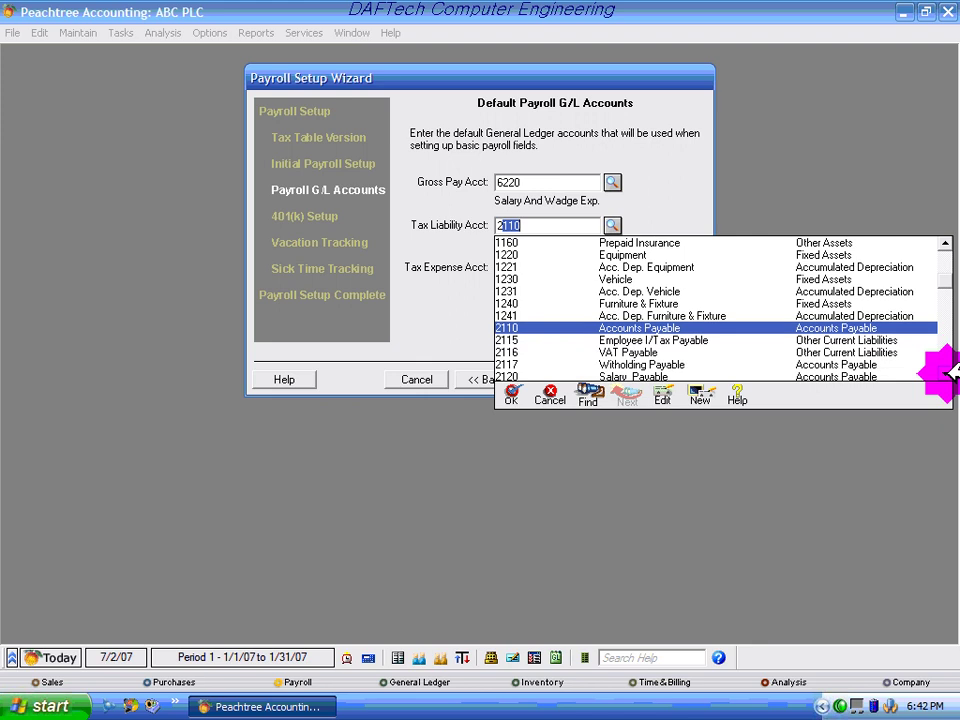
pyautogui.click(668, 341)
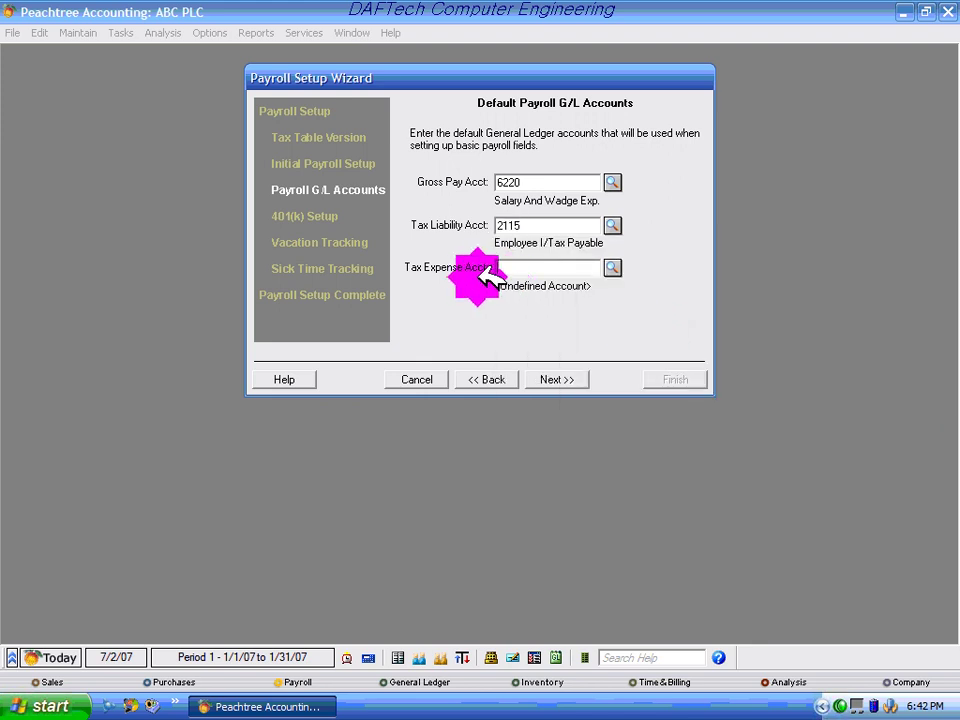
# Set the default tax expense account to 6235, Income Tax Exp.
pyautogui.click(612, 267)
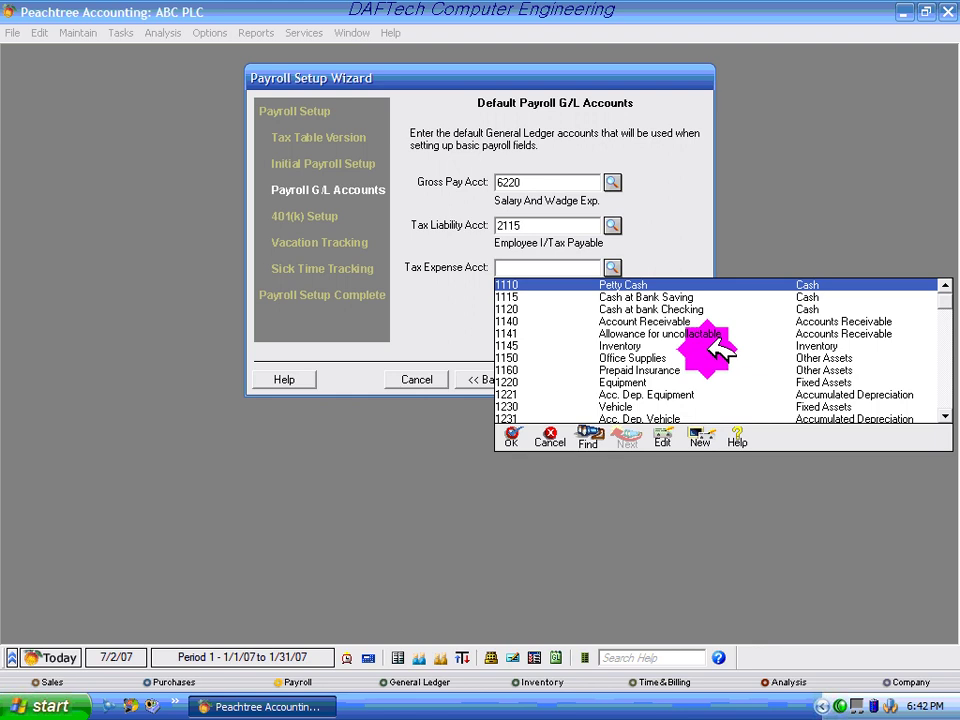
pyautogui.write('6220')
pyautogui.click(945, 416)
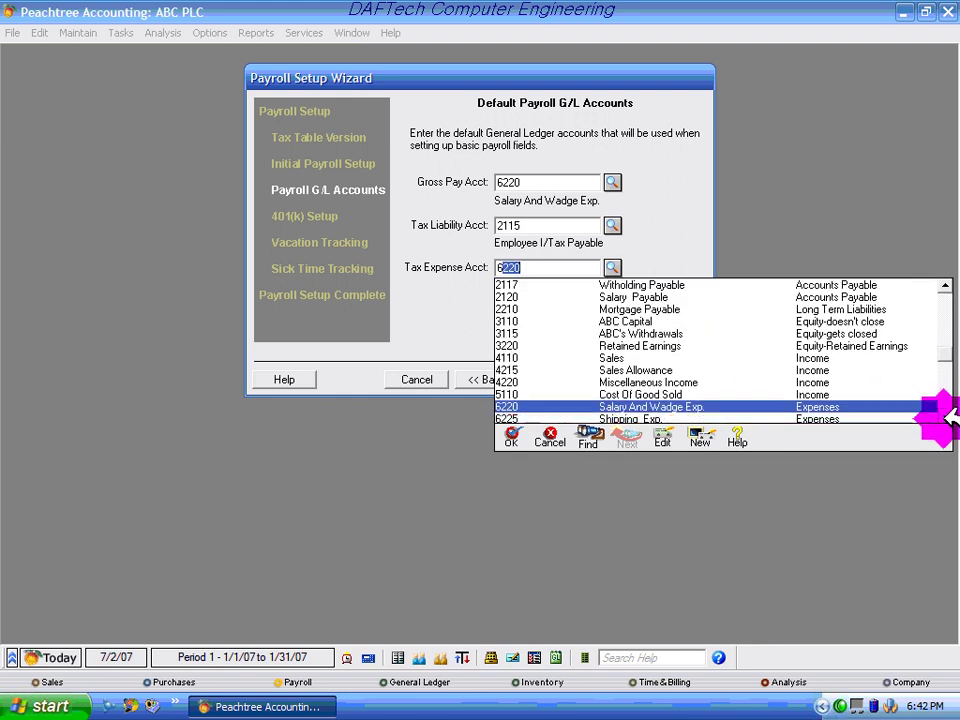
pyautogui.click(945, 416)
pyautogui.click(945, 416)
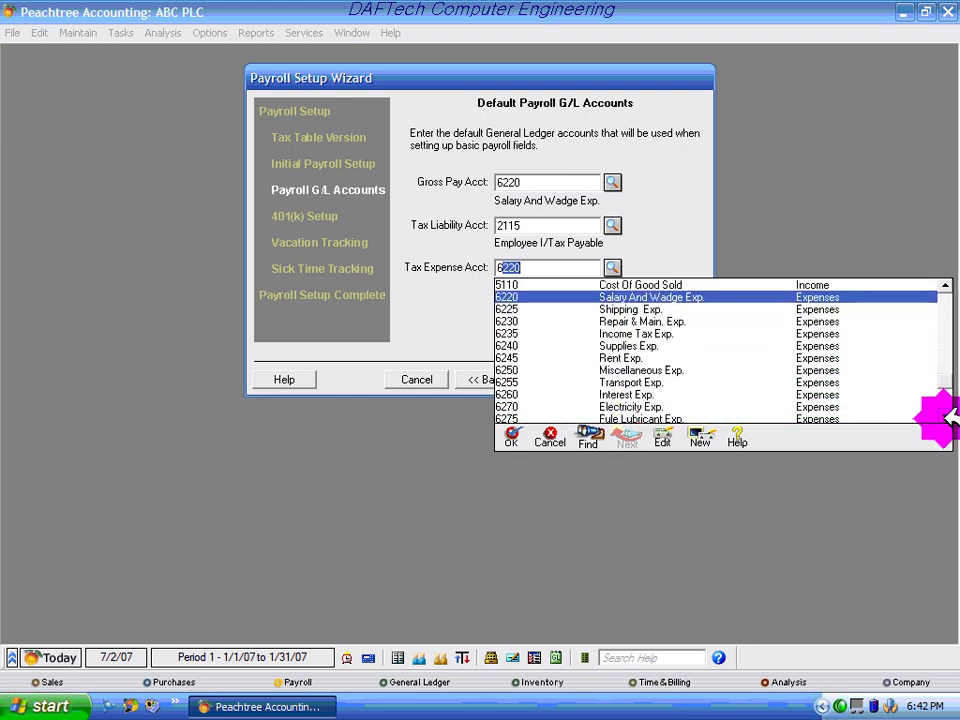
pyautogui.click(945, 416)
pyautogui.click(945, 416)
pyautogui.click(945, 416)
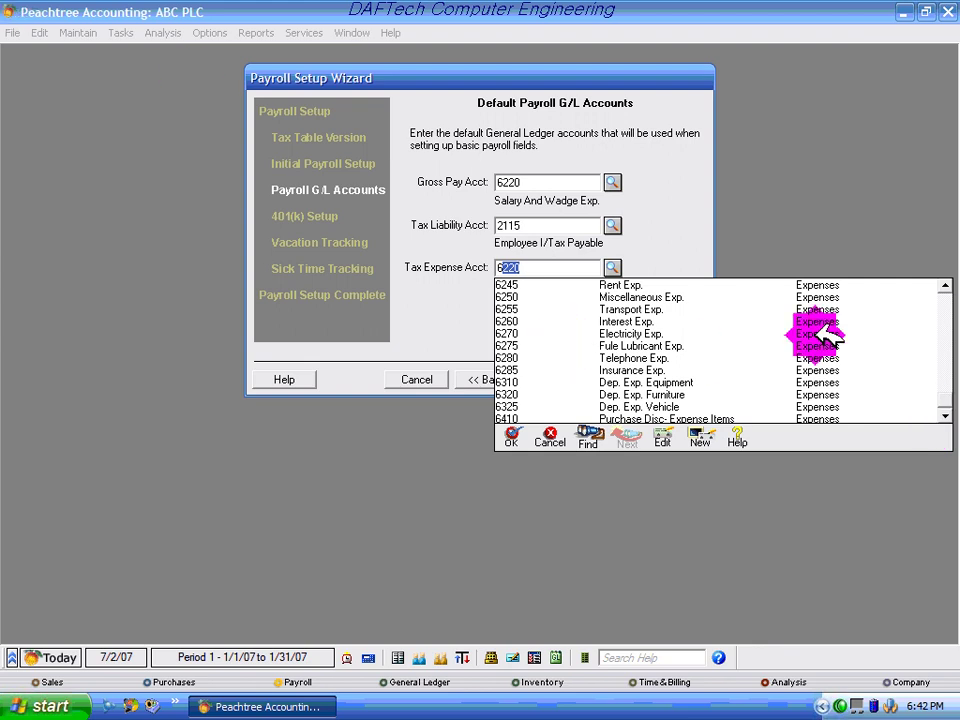
pyautogui.click(945, 285)
pyautogui.click(945, 285)
pyautogui.click(945, 285)
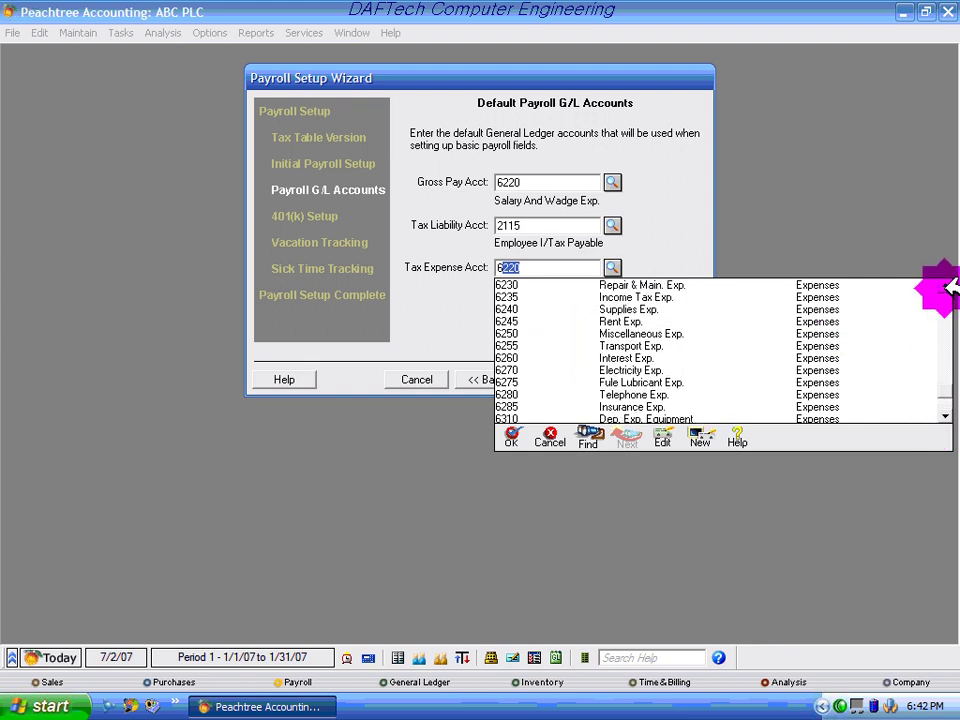
pyautogui.doubleClick(648, 296)
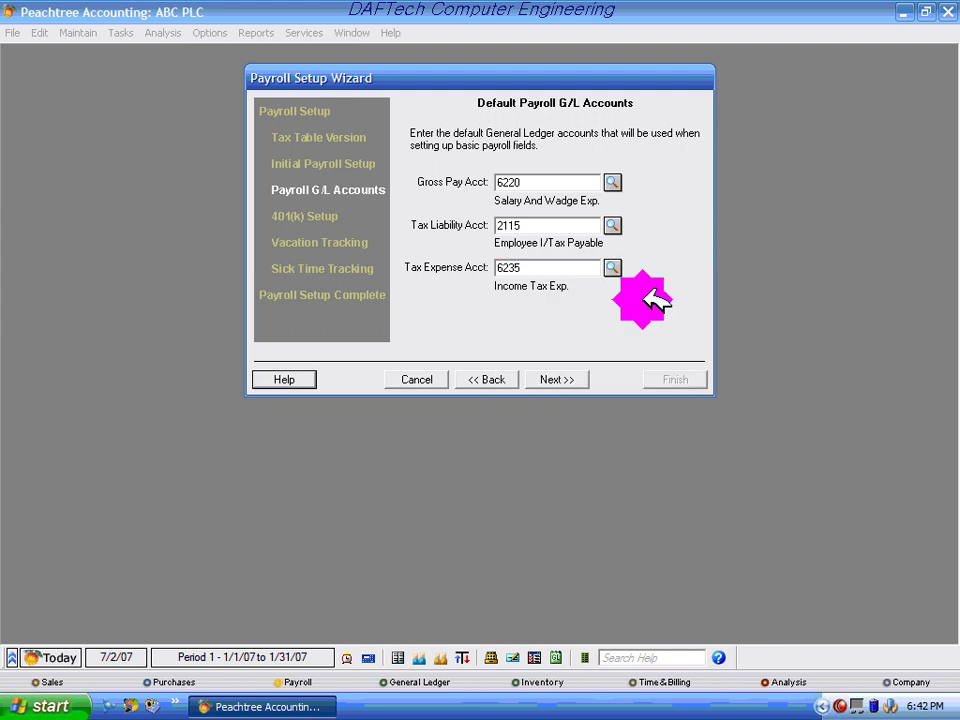
pyautogui.click(517, 183)
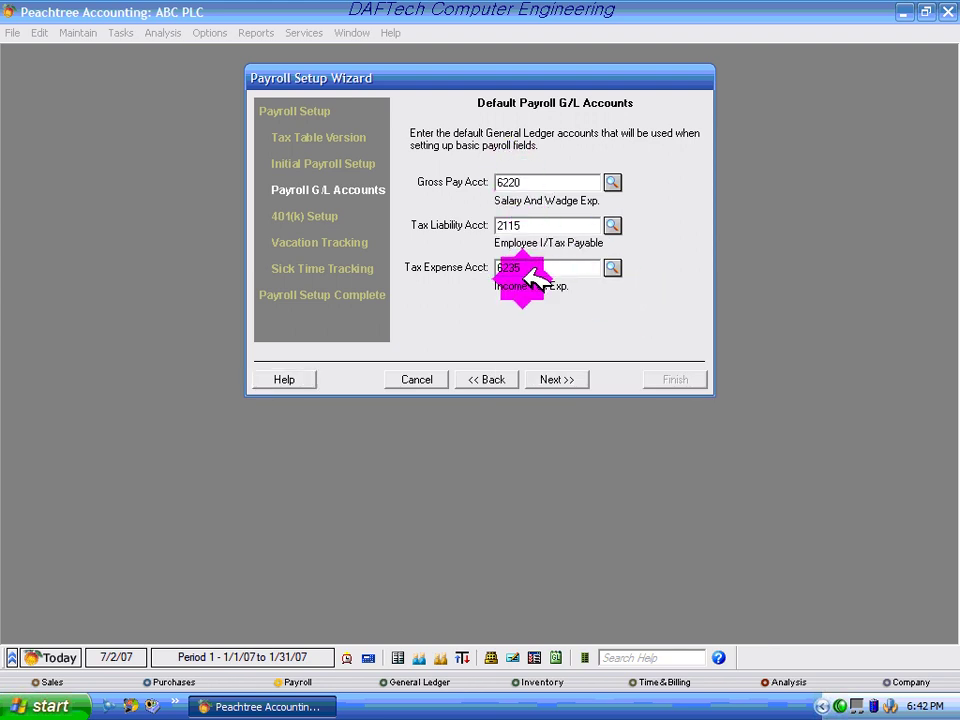
pyautogui.click(527, 183)
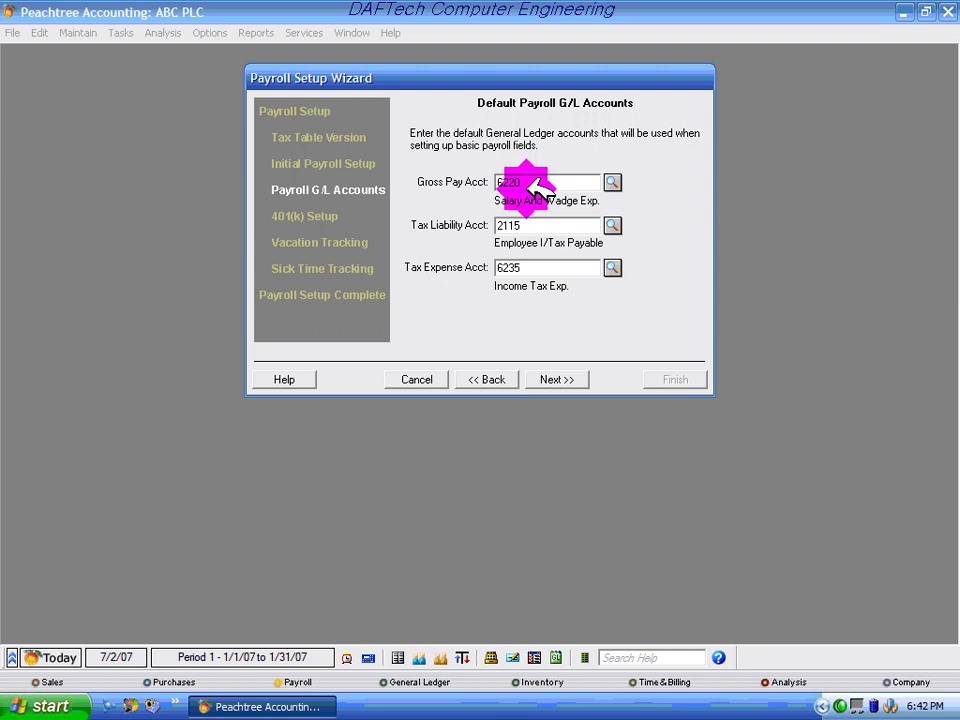
pyautogui.doubleClick(514, 184)
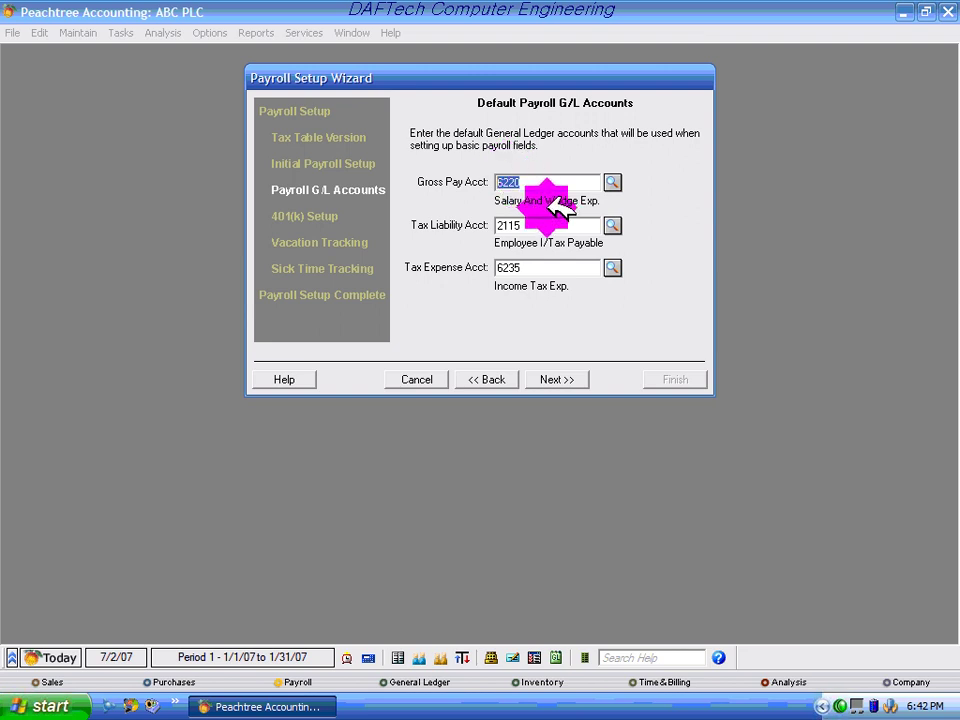
# Complete the payroll setup with the 401(k) plan not offered, vacation time not tracked and the default sick time settings.
pyautogui.click(574, 379)
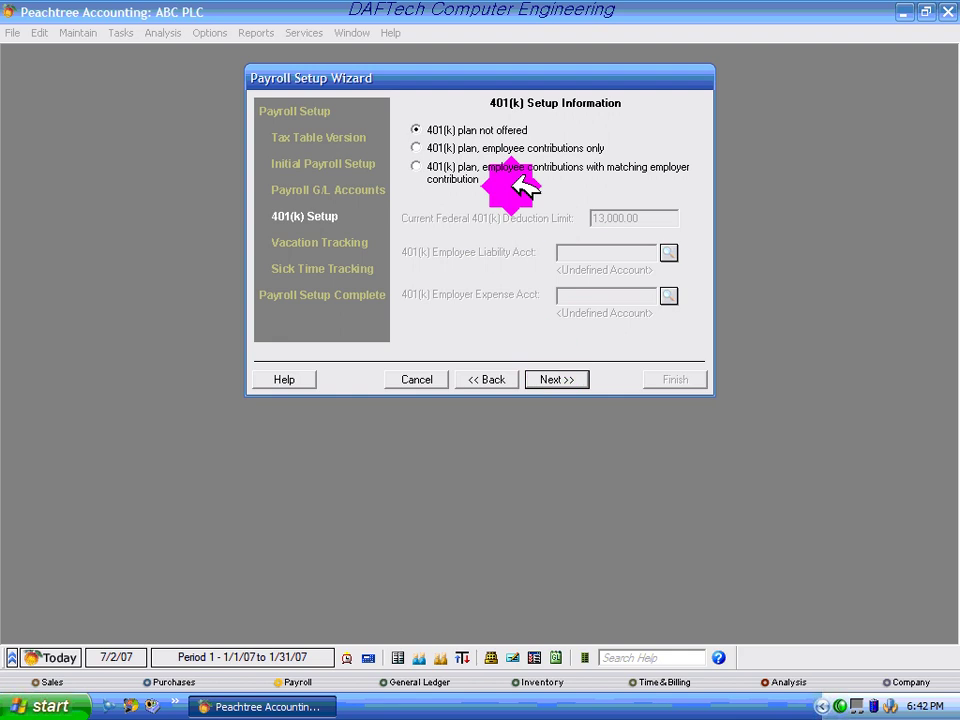
pyautogui.click(564, 387)
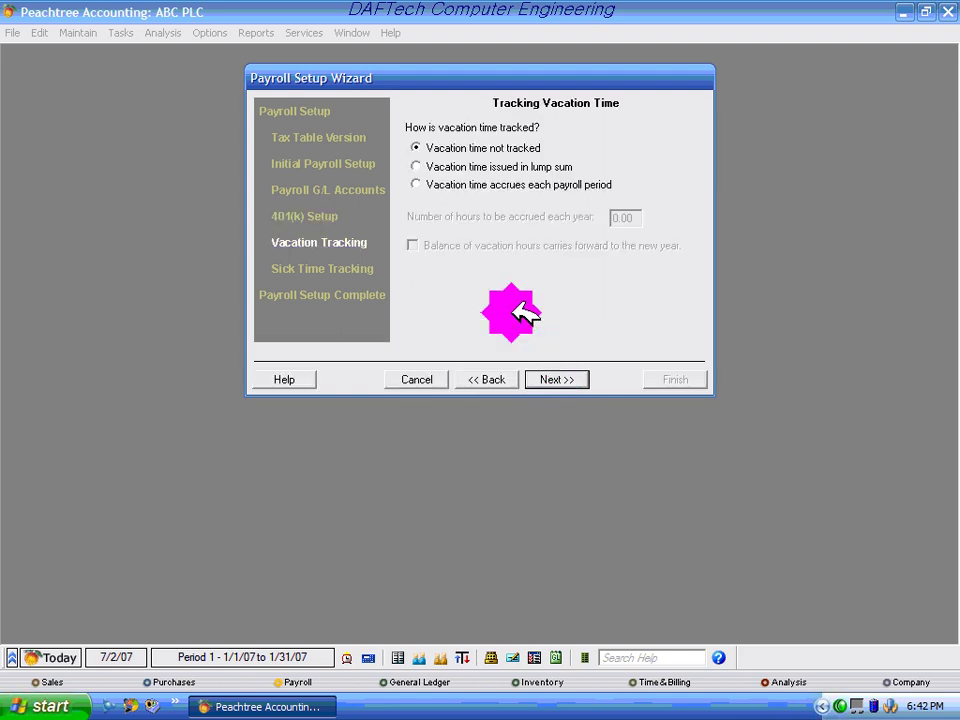
pyautogui.click(556, 380)
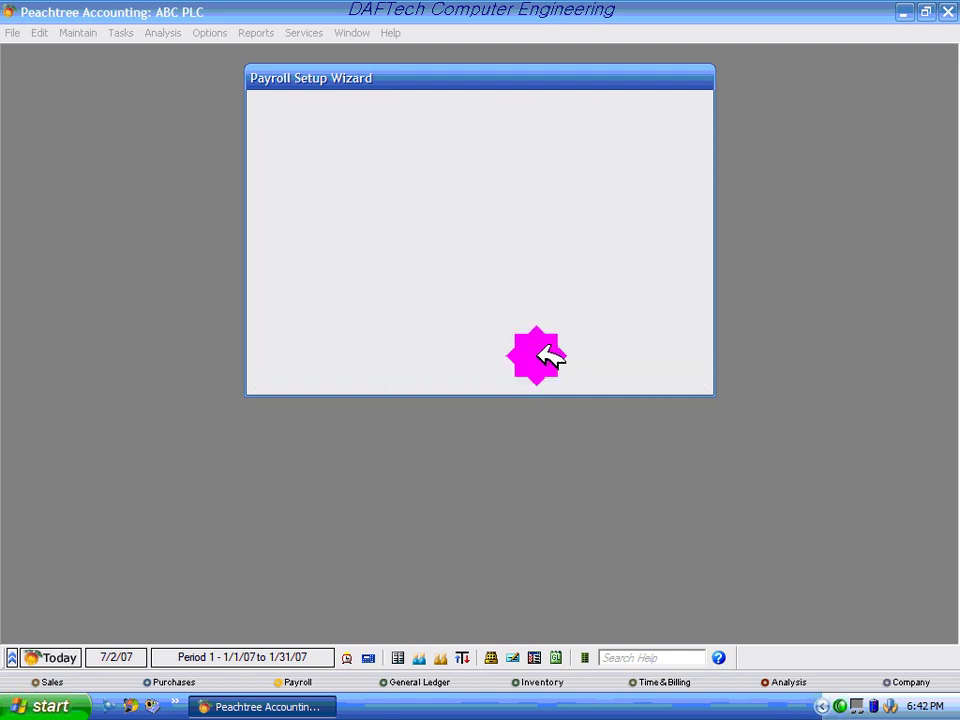
pyautogui.click(568, 377)
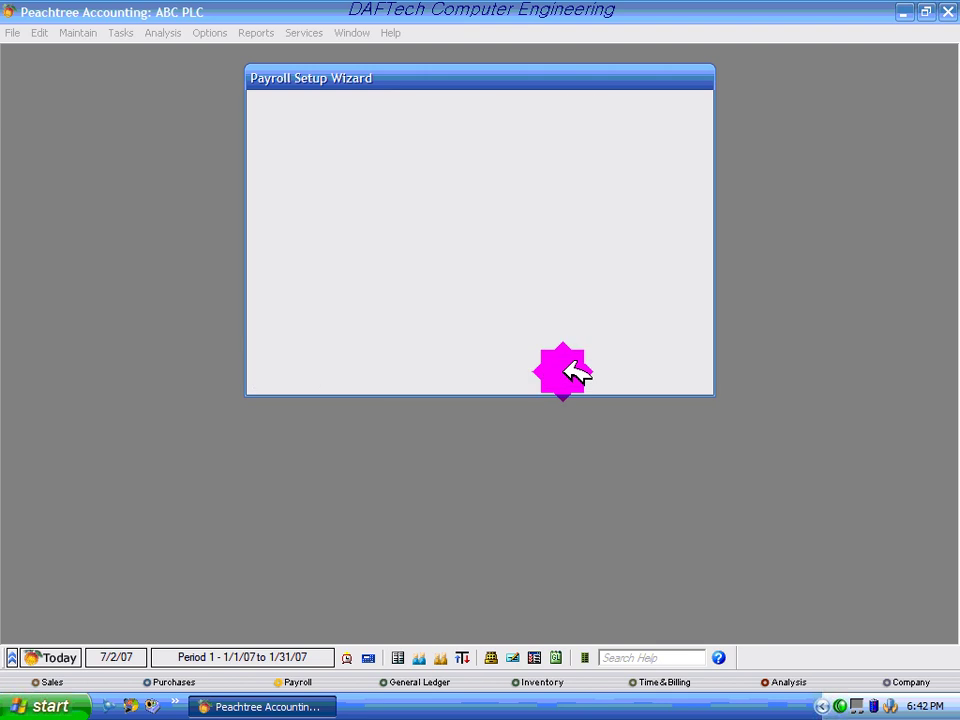
pyautogui.click(666, 378)
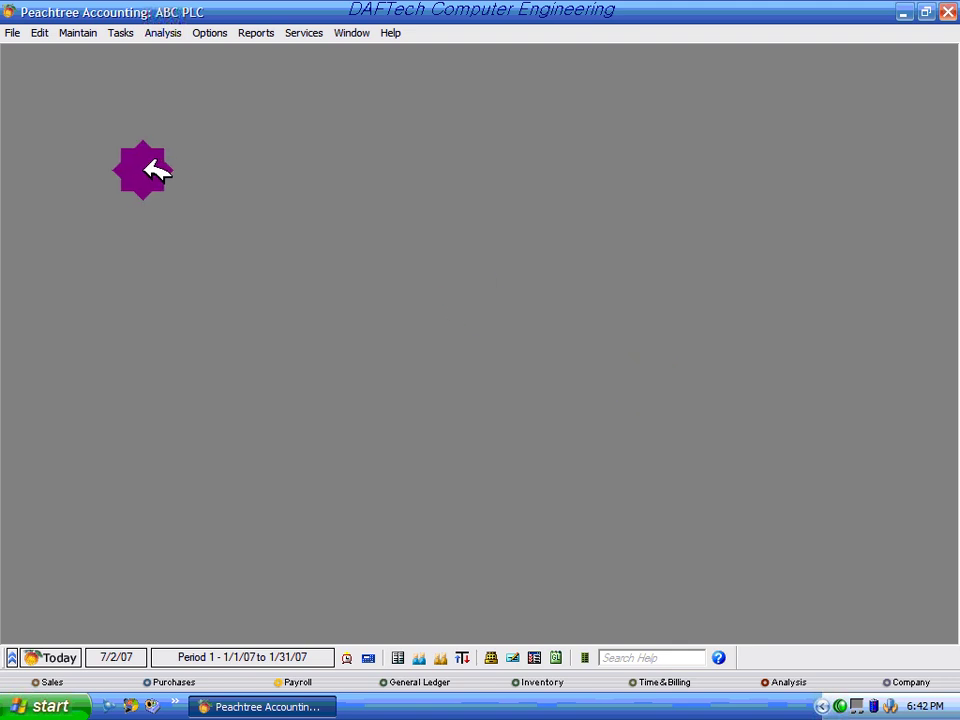
# Open the employee defaults, view the pay levels and bring up the EmployEE payroll fields.
pyautogui.click(82, 24)
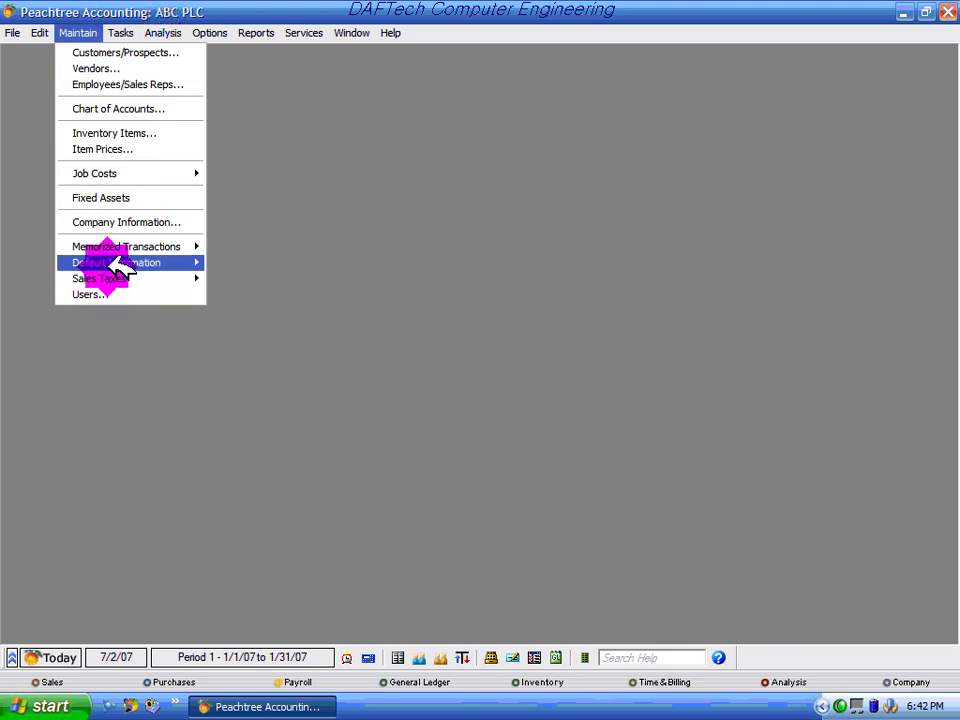
pyautogui.moveTo(116, 264)
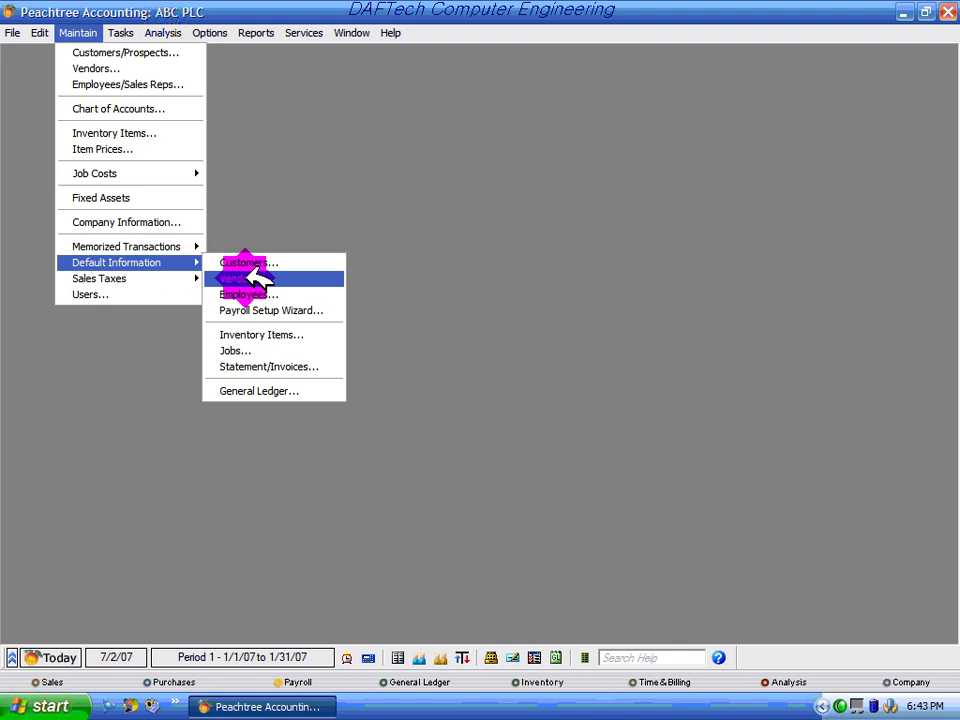
pyautogui.click(262, 294)
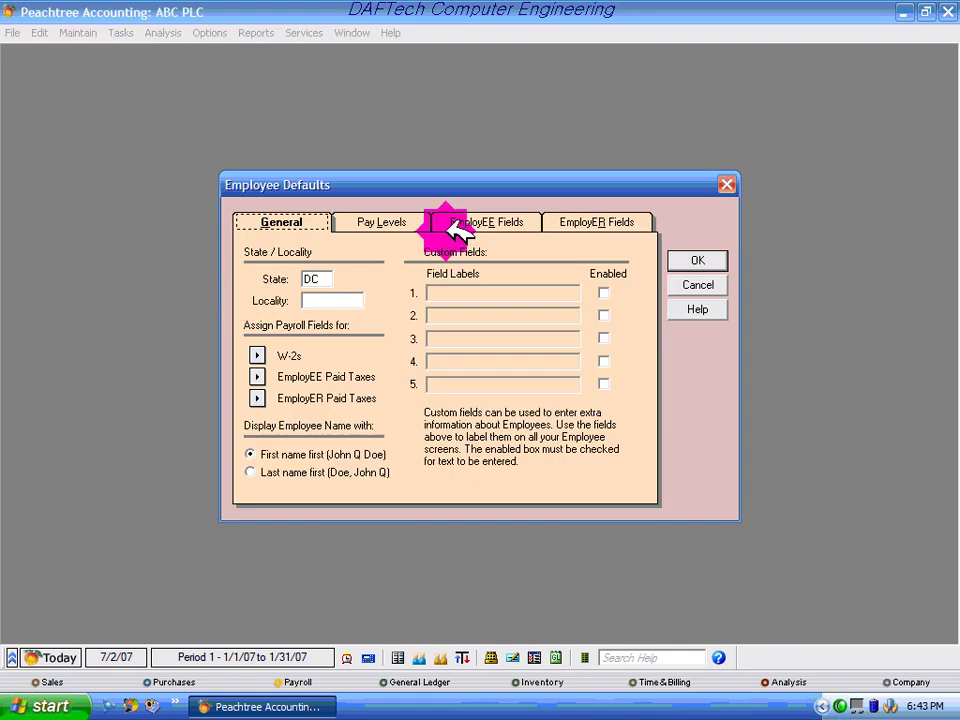
pyautogui.click(385, 223)
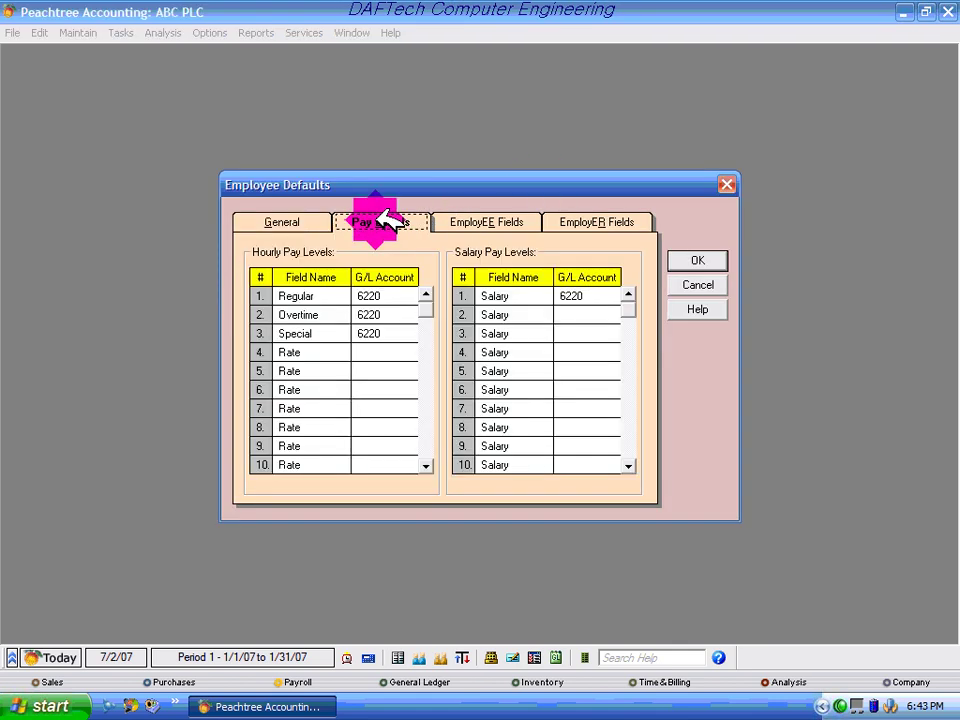
pyautogui.click(515, 226)
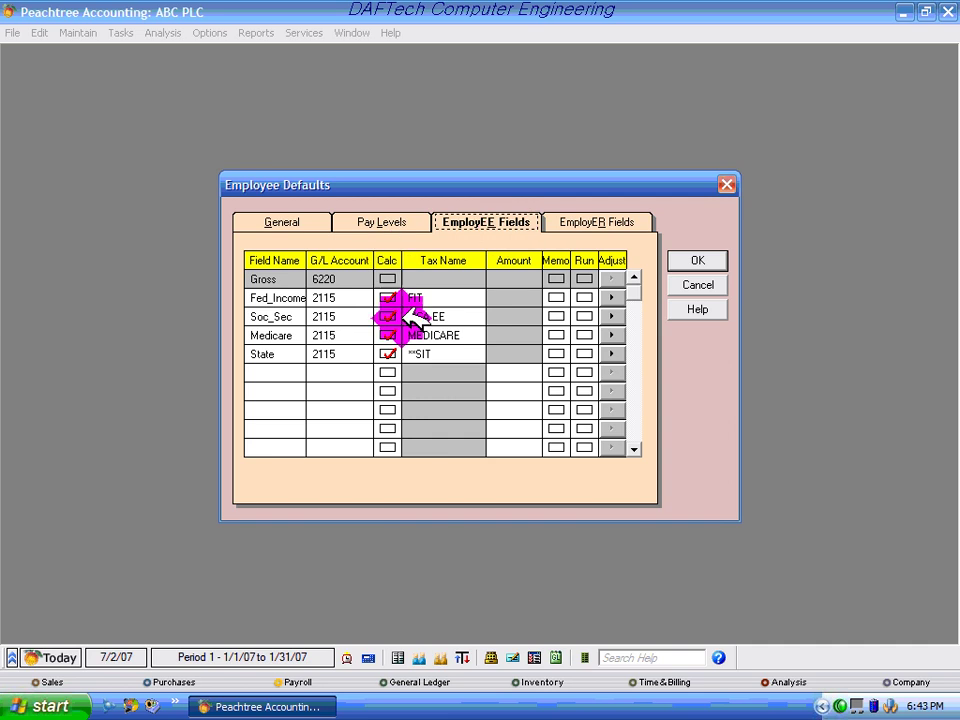
# Turn off automatic calculation for the State, Medicare, Soc_Sec and Fed_Income employee fields.
pyautogui.click(387, 354)
pyautogui.click(387, 335)
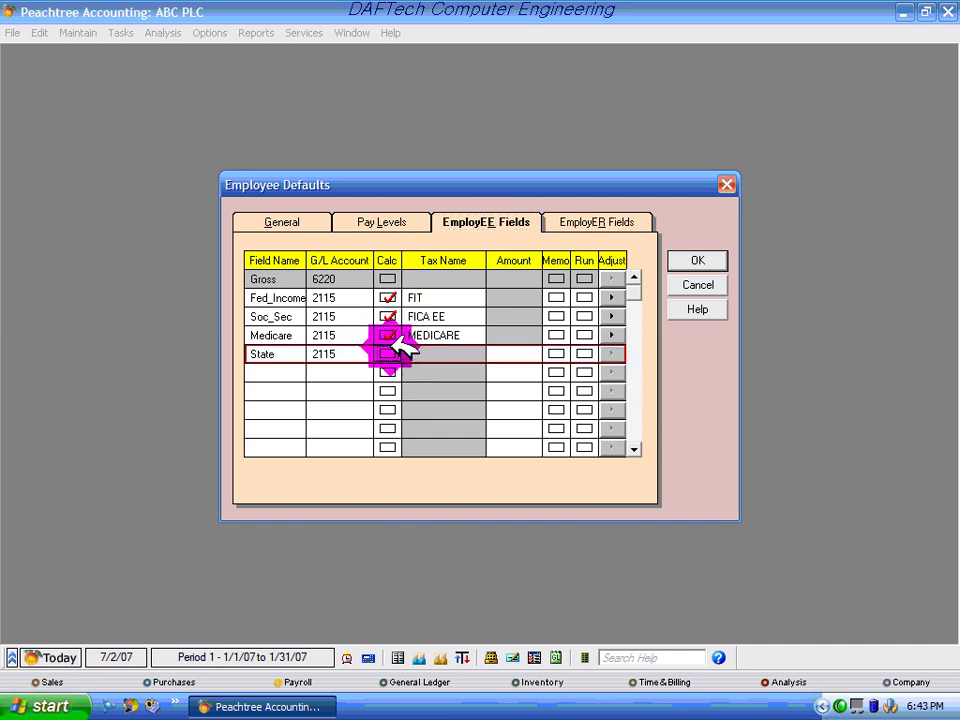
pyautogui.click(387, 316)
pyautogui.click(387, 298)
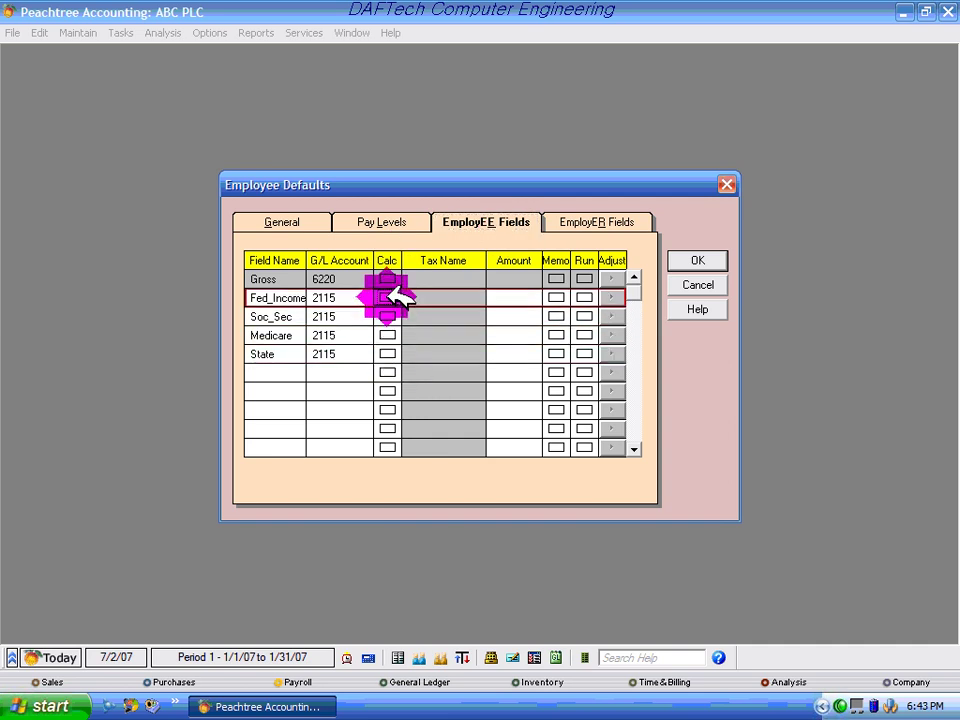
# Turn off automatic calculation for the Soc_Sec_ER, Medicare_ER and FUTA_ER fields in the EmployER fields.
pyautogui.click(597, 222)
pyautogui.click(491, 279)
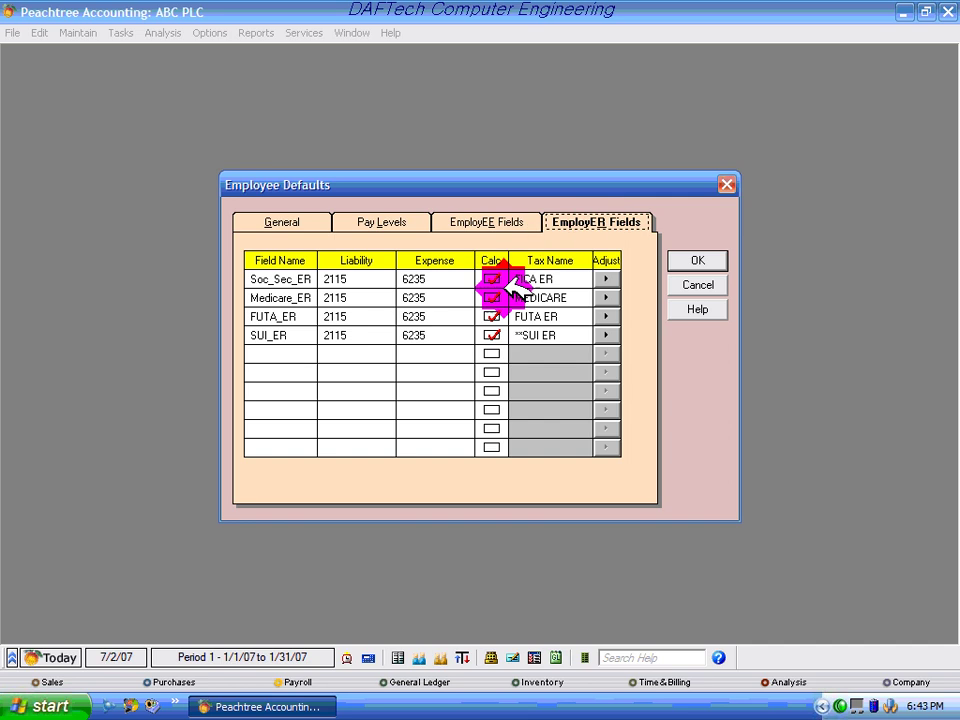
pyautogui.click(491, 298)
pyautogui.click(491, 316)
# Clear the expense accounts of the SUI_ER, FUTA_ER, Medicare_ER and Soc_Sec_ER fields.
pyautogui.click(440, 335)
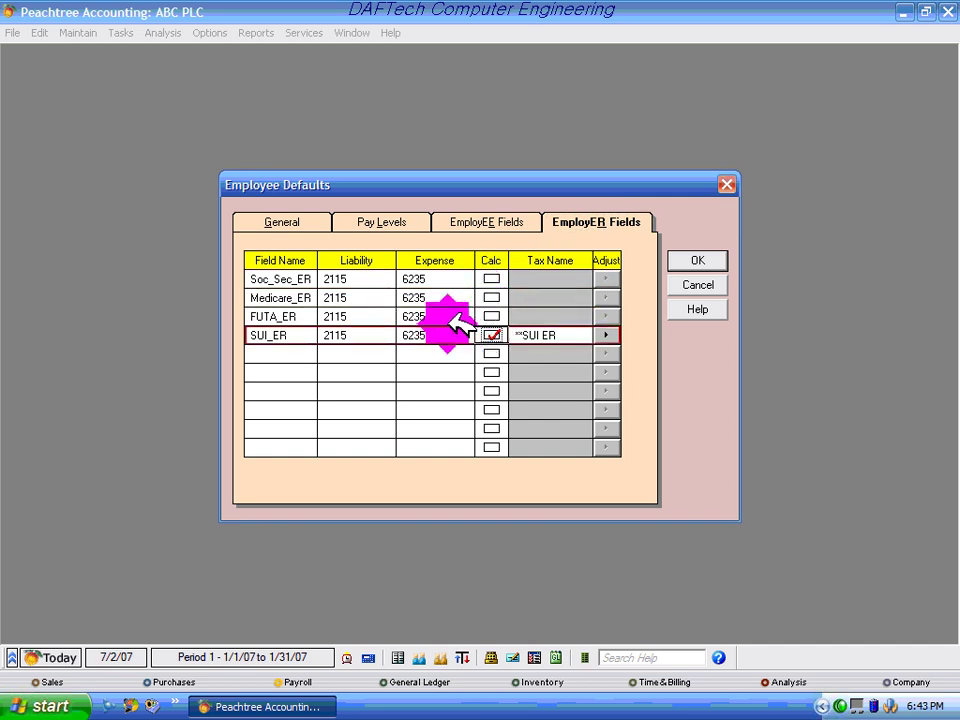
pyautogui.press('Delete')
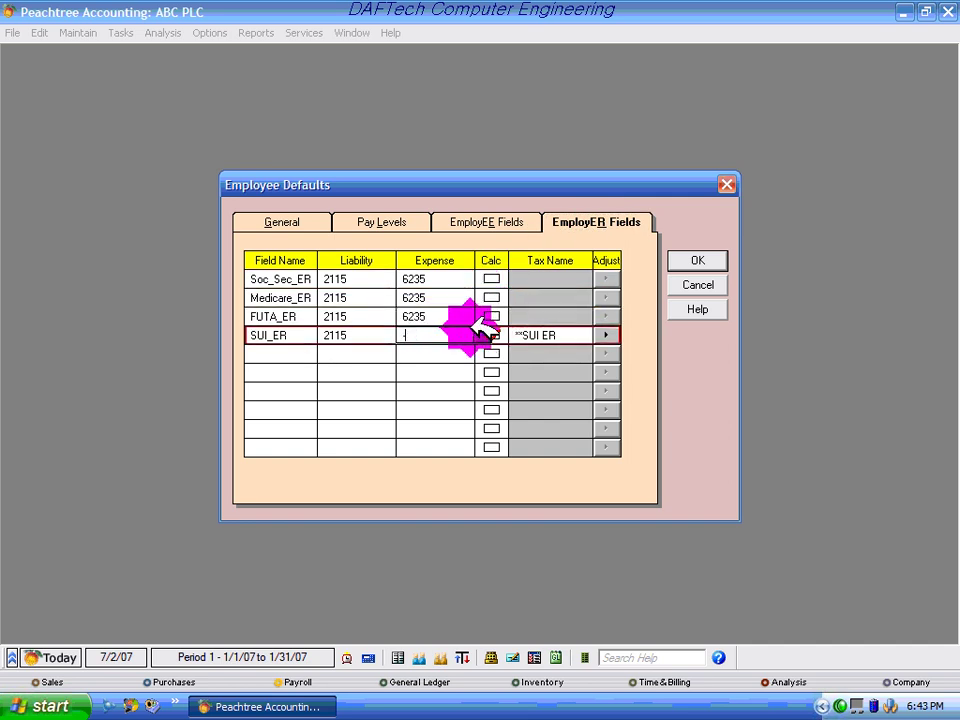
pyautogui.click(491, 335)
pyautogui.click(435, 316)
pyautogui.press('Delete')
pyautogui.click(435, 298)
pyautogui.press('Delete')
pyautogui.click(428, 279)
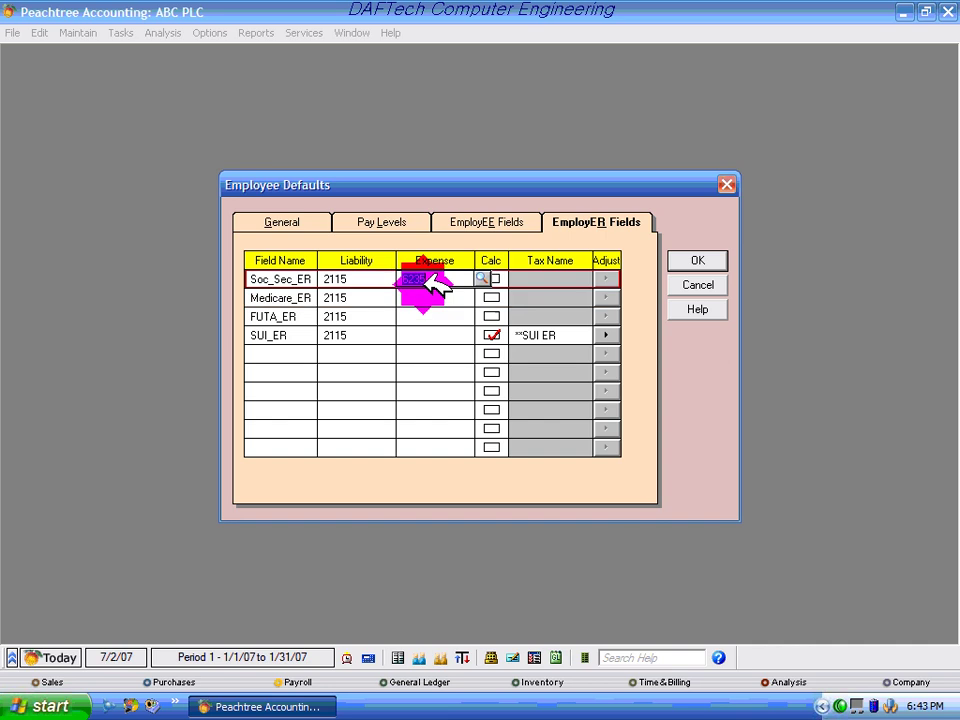
pyautogui.press('Delete')
# Clear the liability accounts of all four employer fields, from Soc_Sec_ER to SUI_ER.
pyautogui.click(362, 280)
pyautogui.press('Delete')
pyautogui.click(365, 298)
pyautogui.press('Delete')
pyautogui.click(355, 316)
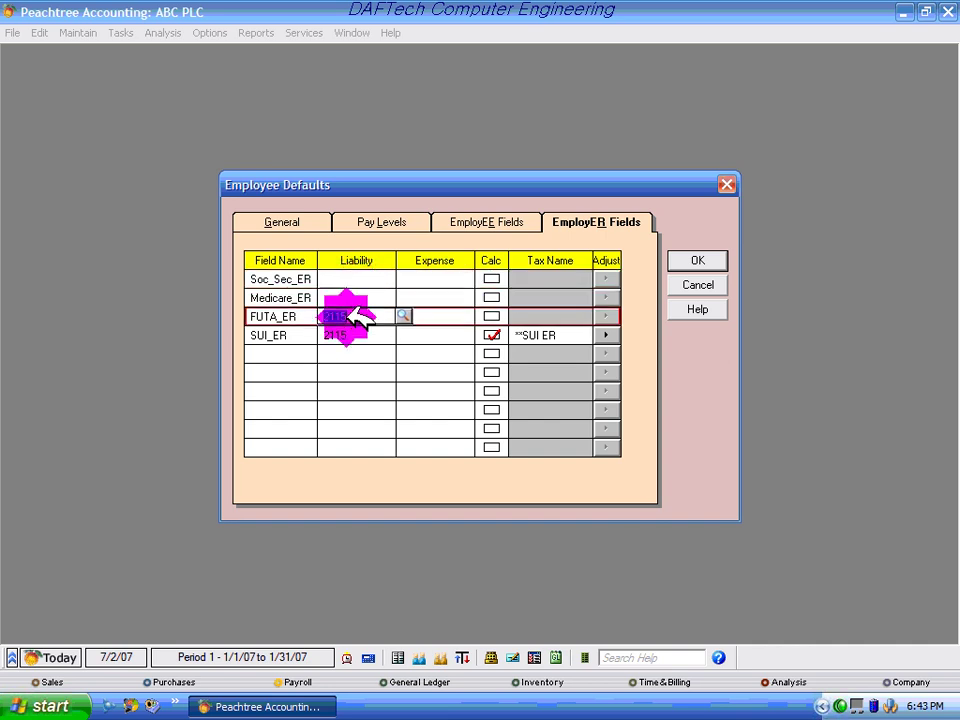
pyautogui.press('Delete')
pyautogui.click(355, 335)
pyautogui.press('Delete')
# Delete the four employer field names and turn off the remaining calculation for the SUI_ER row.
pyautogui.click(279, 335)
pyautogui.press('Delete')
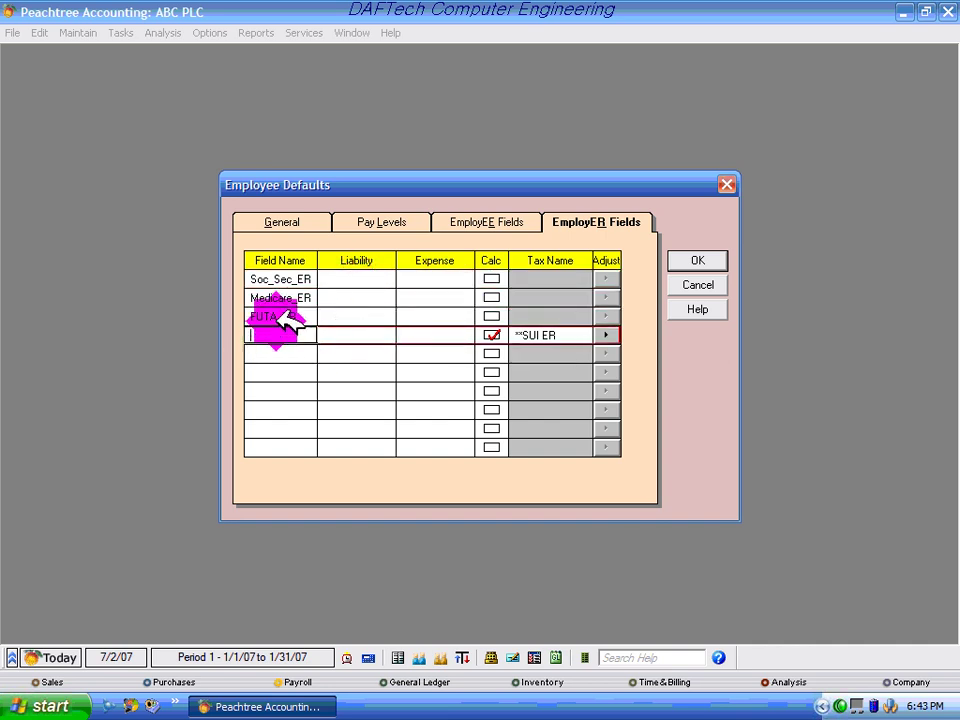
pyautogui.click(279, 316)
pyautogui.press('Delete')
pyautogui.click(279, 298)
pyautogui.press('Delete')
pyautogui.click(279, 279)
pyautogui.press('Delete')
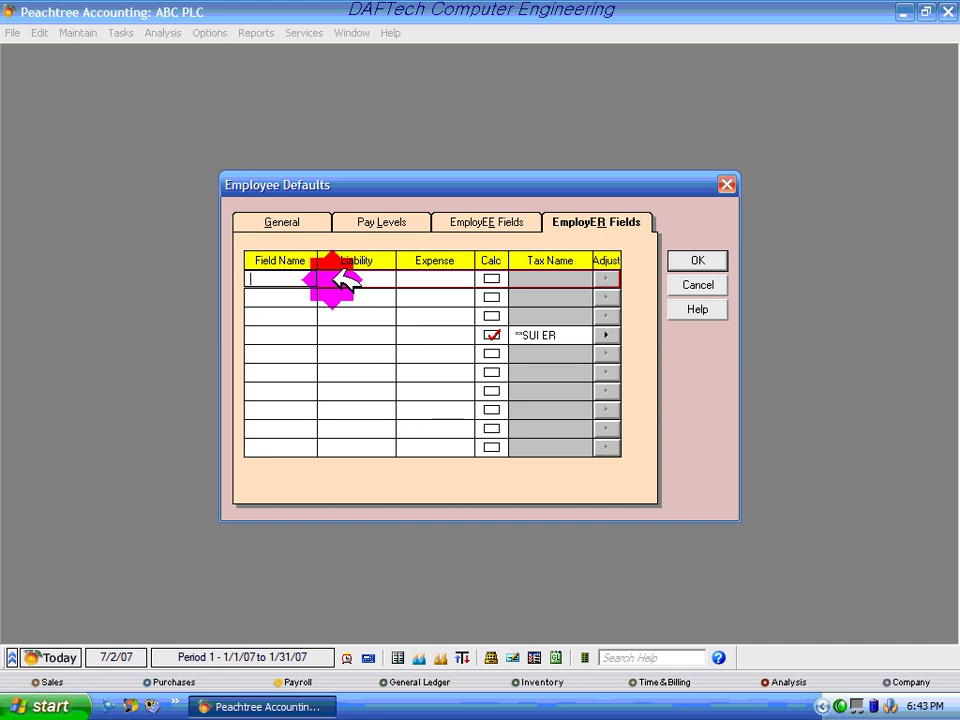
pyautogui.click(491, 334)
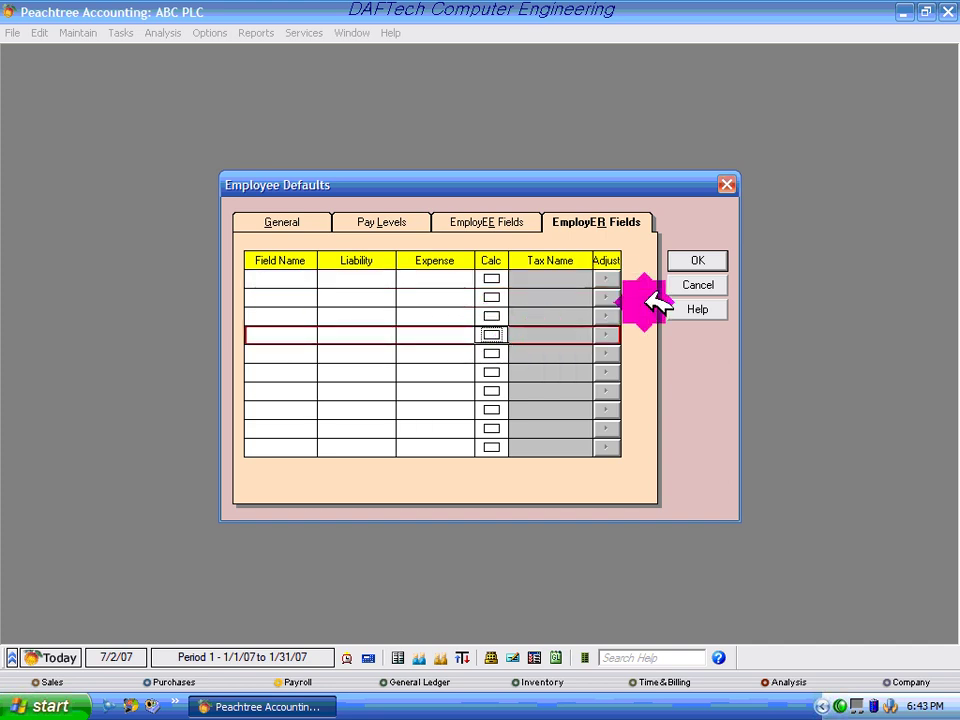
# Delete the Fed_Income, Soc_Sec, Medicare and State field names from the EmployEE fields.
pyautogui.click(505, 218)
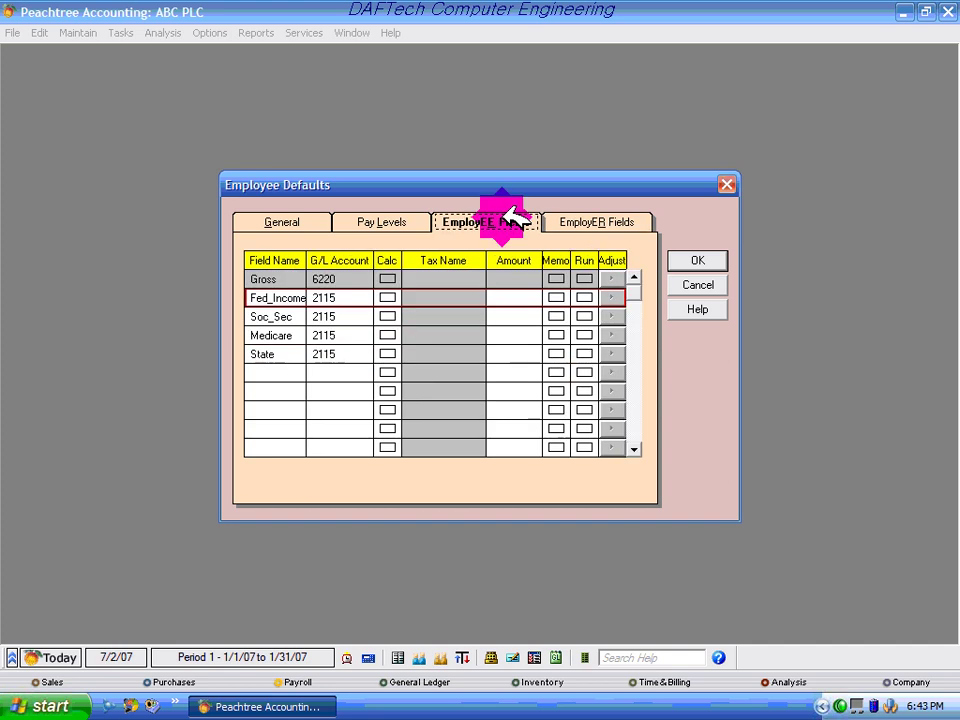
pyautogui.click(310, 297)
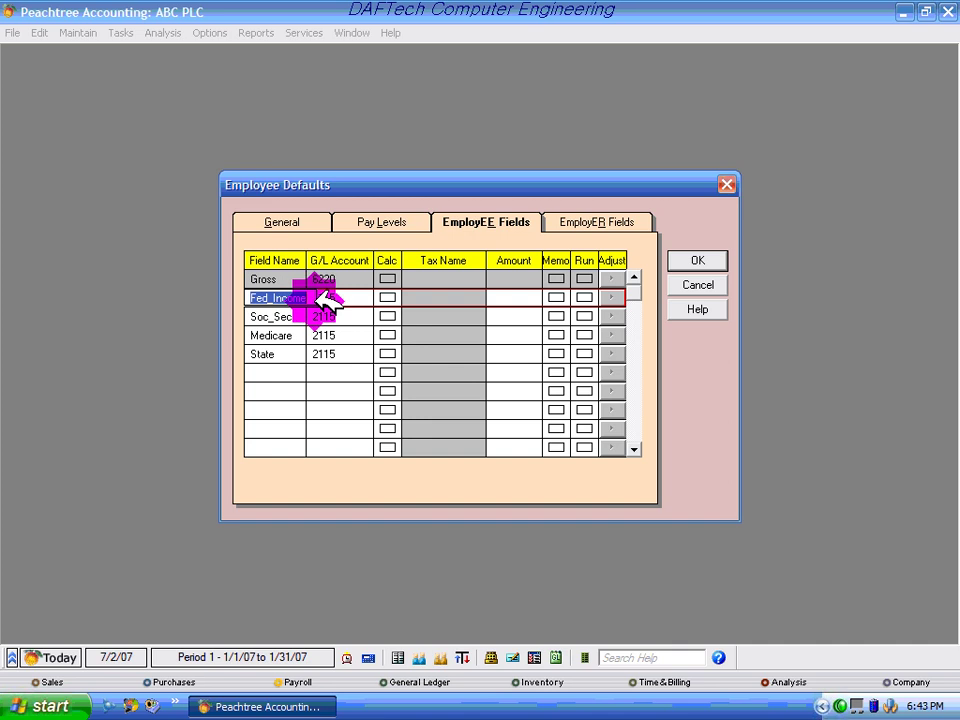
pyautogui.press('Delete')
pyautogui.click(278, 316)
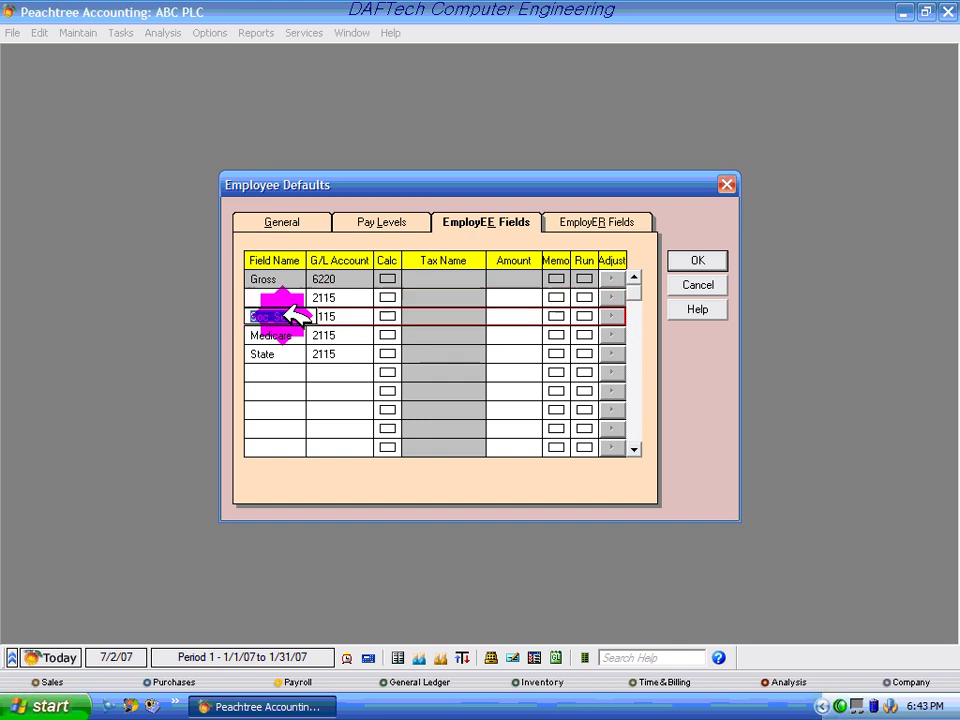
pyautogui.press('Delete')
pyautogui.click(266, 335)
pyautogui.press('Delete')
pyautogui.click(283, 358)
pyautogui.press('Delete')
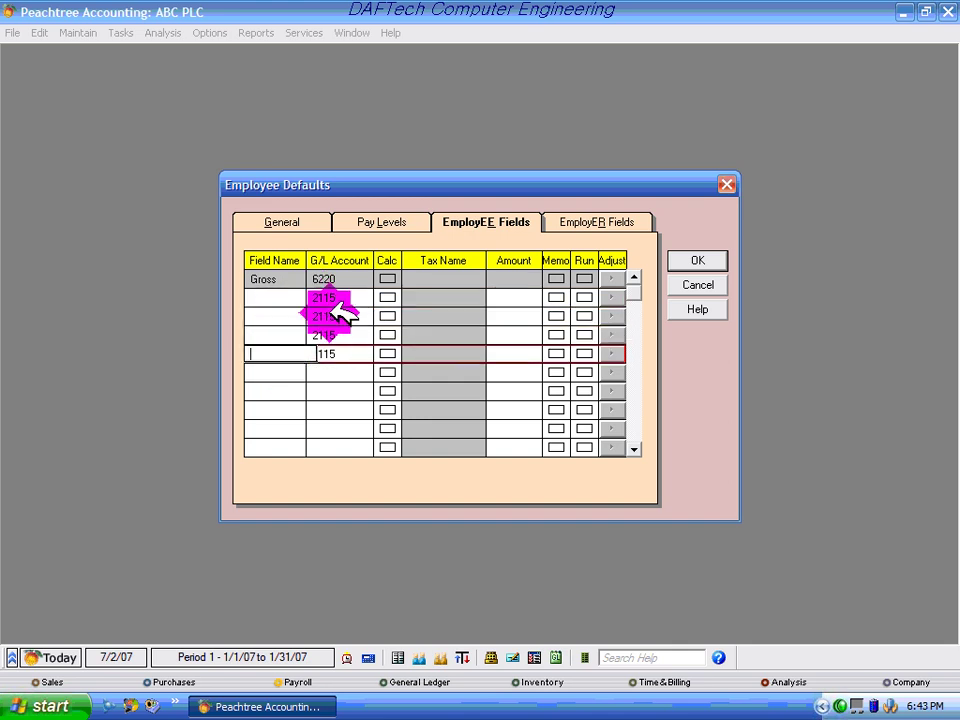
# Clear the G/L accounts in the four unnamed employee field rows below Gross.
pyautogui.click(379, 298)
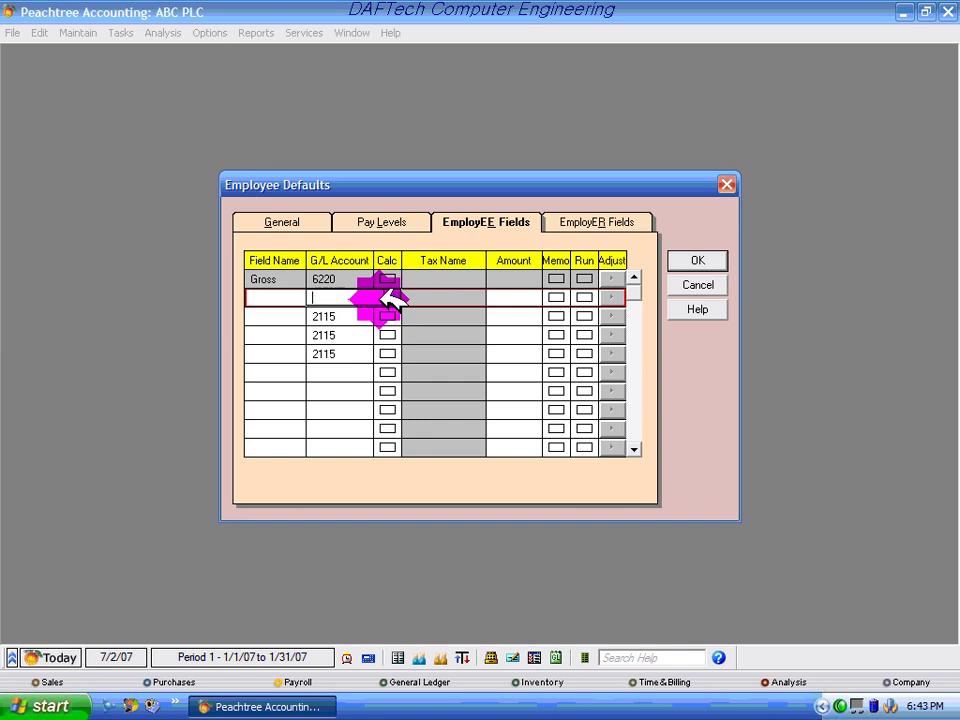
pyautogui.click(364, 316)
pyautogui.press('Delete')
pyautogui.click(338, 335)
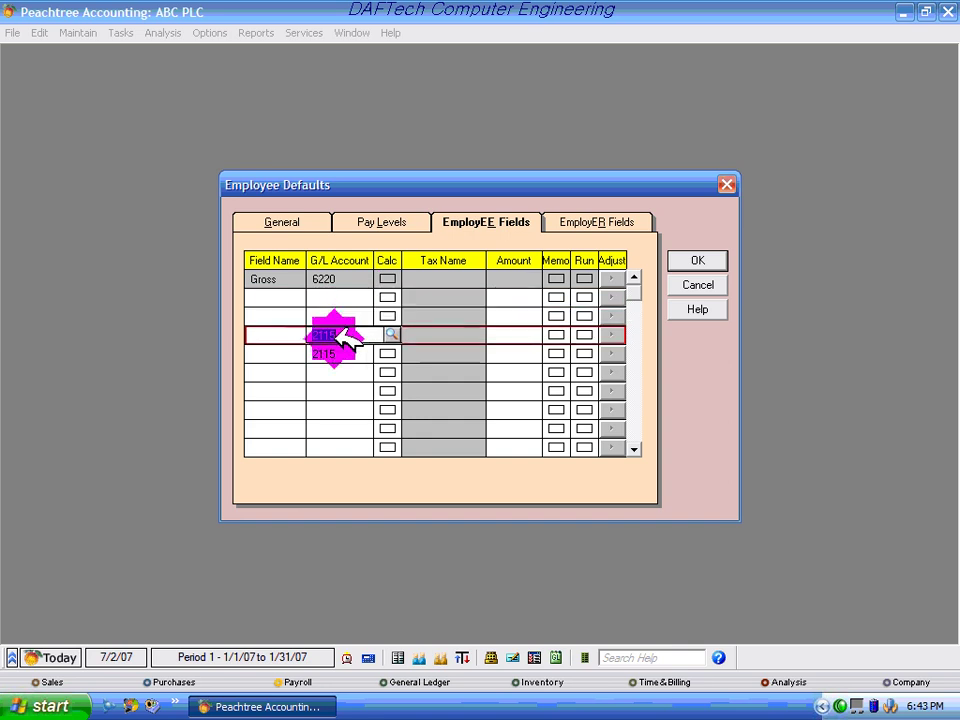
pyautogui.press('Delete')
pyautogui.click(343, 352)
pyautogui.press('Delete')
# Enter Tax, Pension and Allowance as the employee field names in the rows below Gross.
pyautogui.click(279, 299)
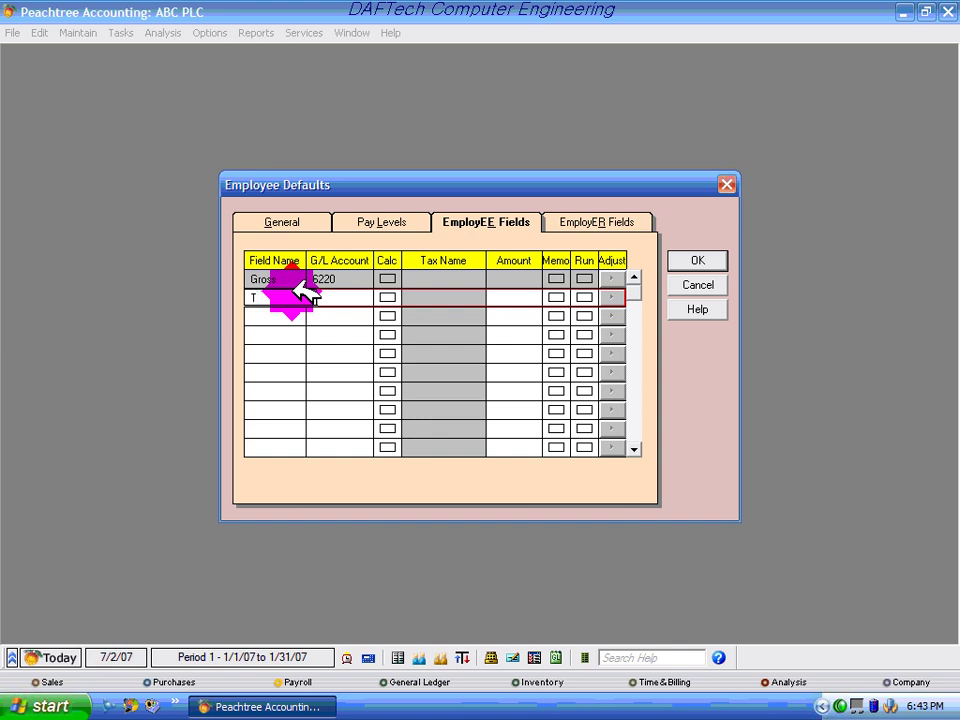
pyautogui.press('Down')
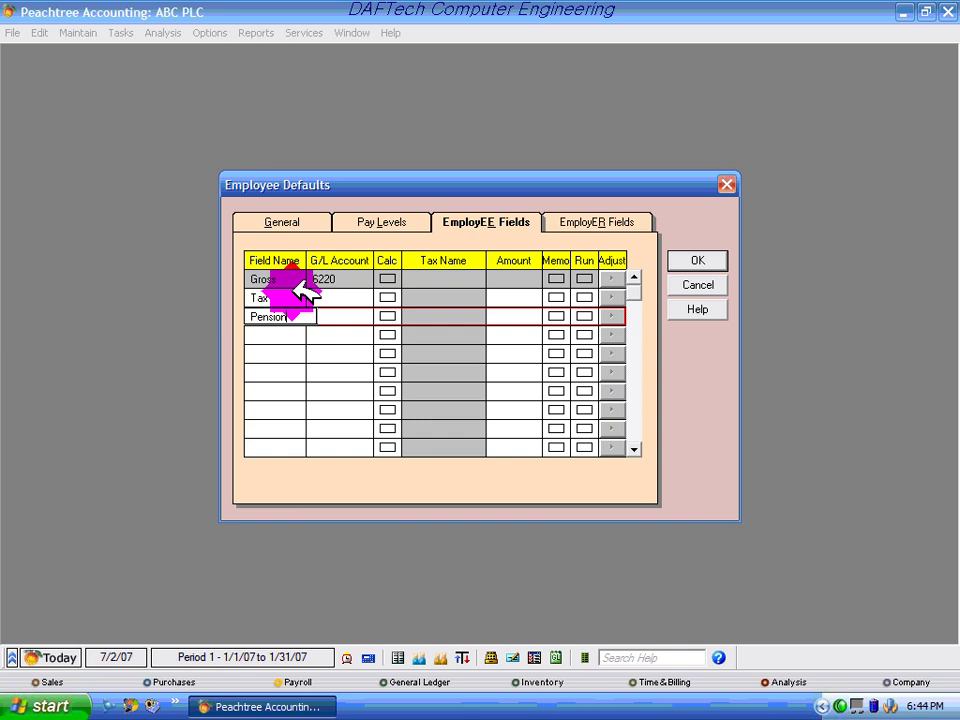
pyautogui.press('Down')
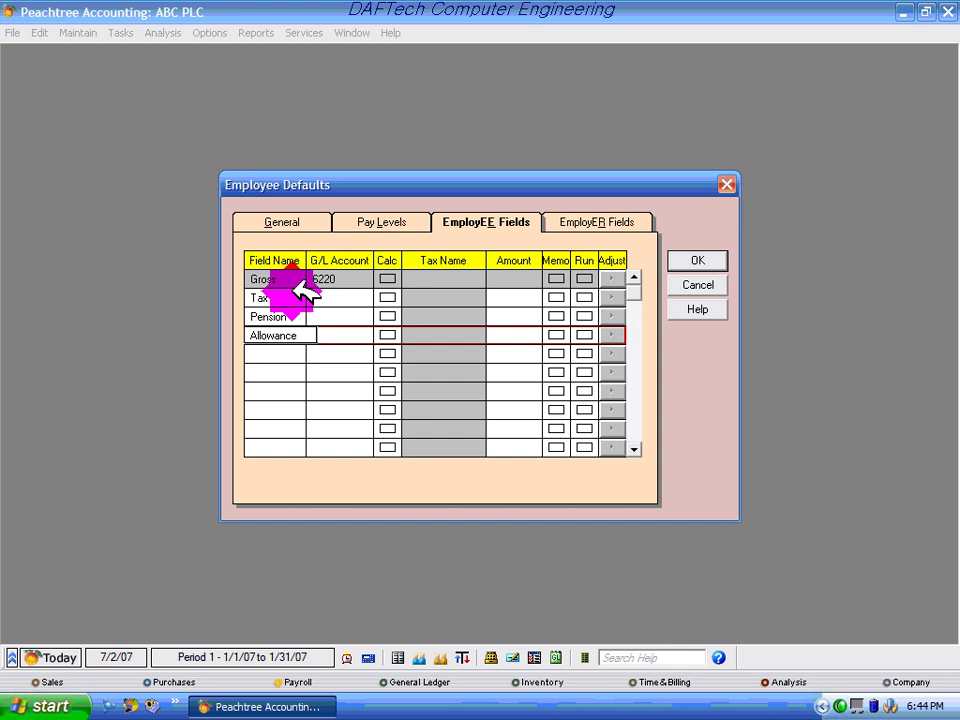
pyautogui.press('Down')
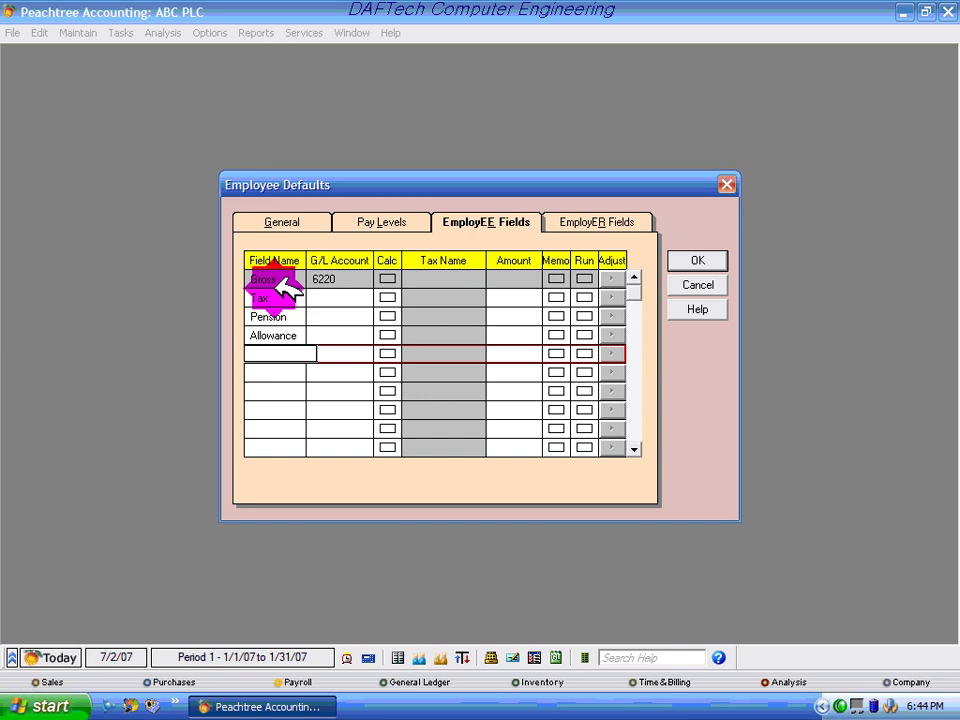
pyautogui.click(280, 298)
pyautogui.click(283, 316)
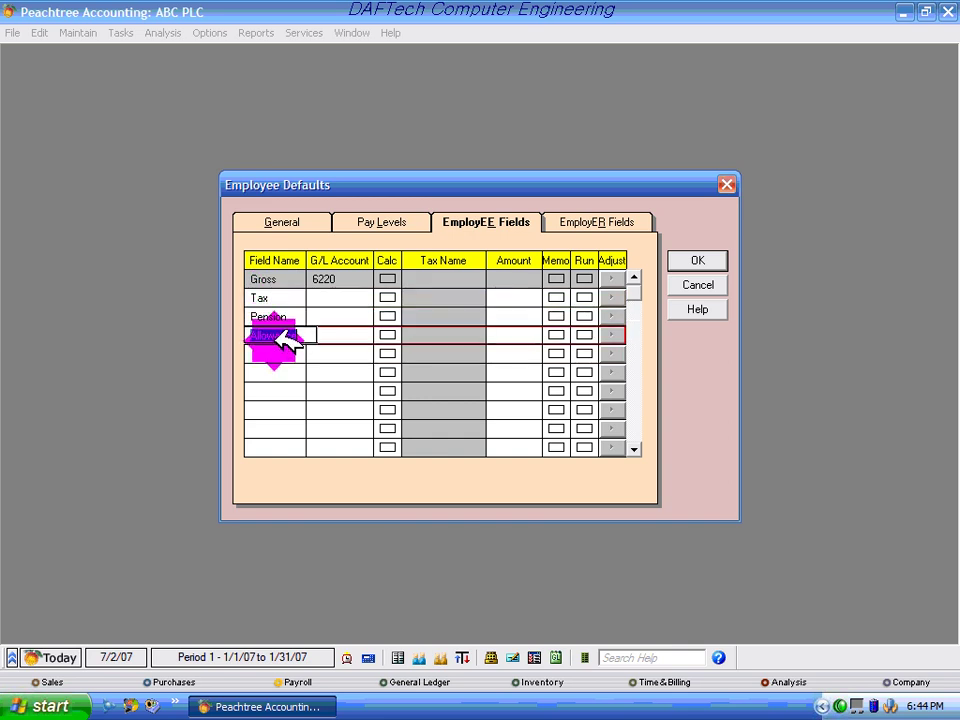
pyautogui.click(274, 314)
pyautogui.click(285, 298)
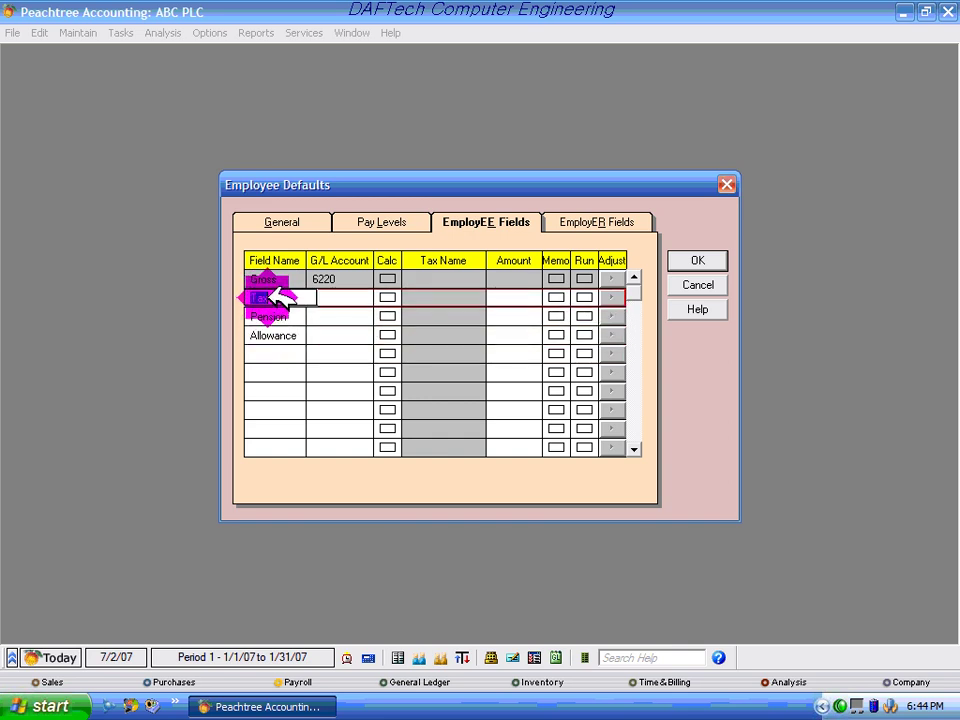
# Set the G/L account of the Tax field to 2116.
pyautogui.click(343, 297)
pyautogui.click(392, 298)
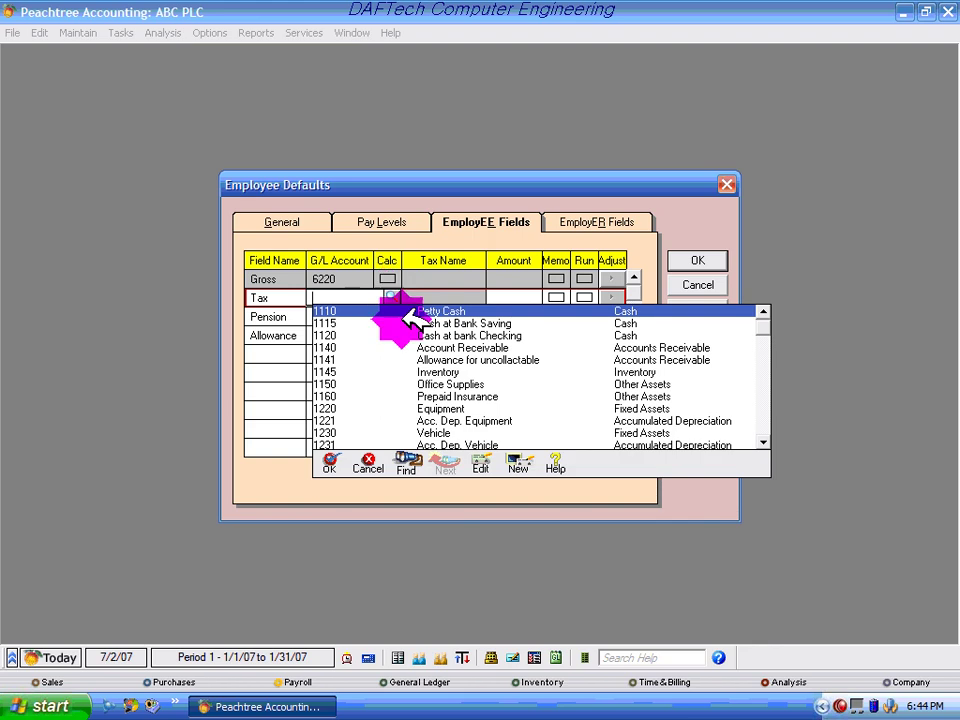
pyautogui.click(440, 421)
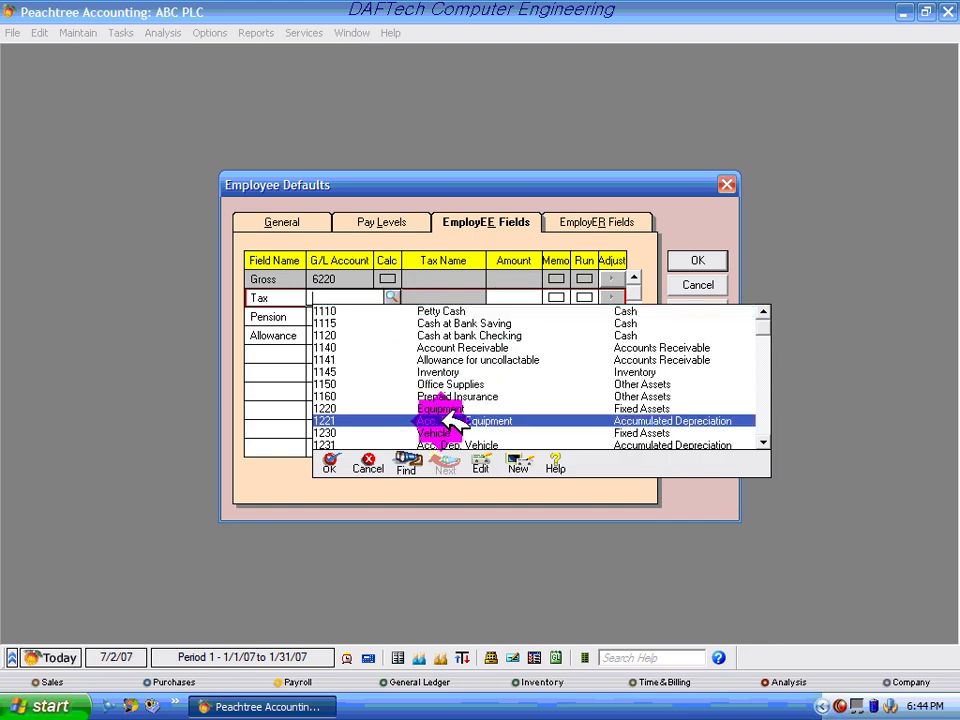
pyautogui.write('1')
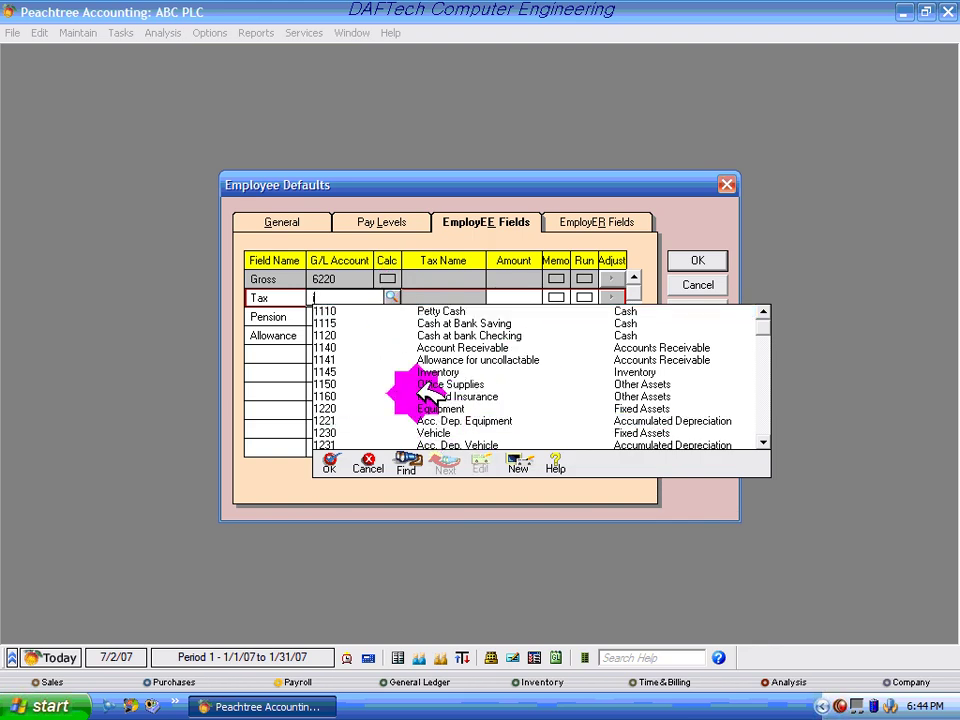
pyautogui.write('2110')
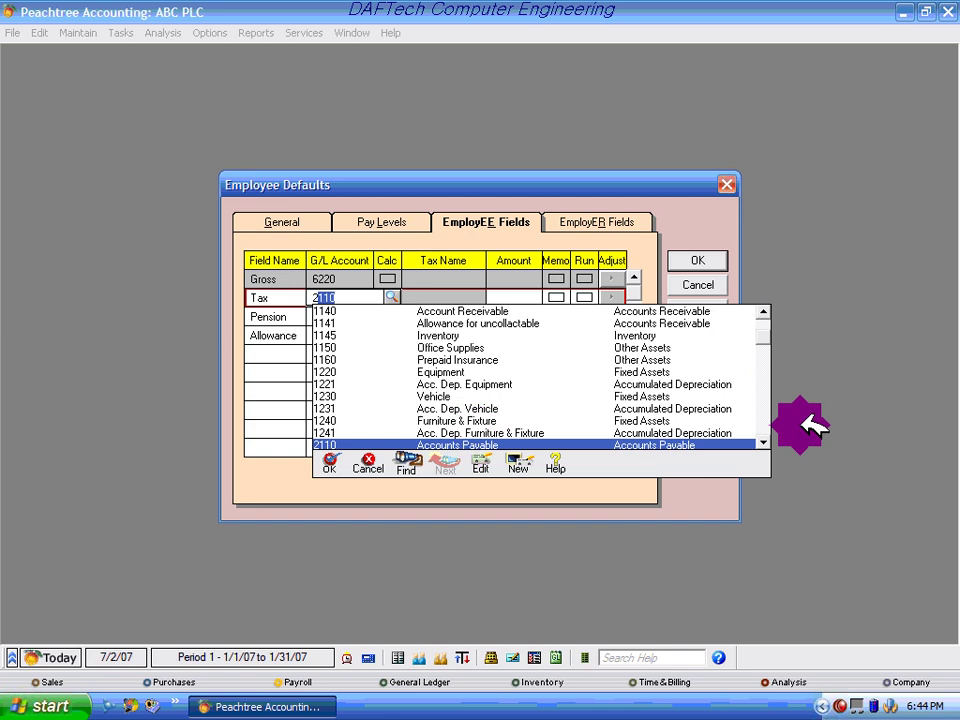
pyautogui.doubleClick(512, 432)
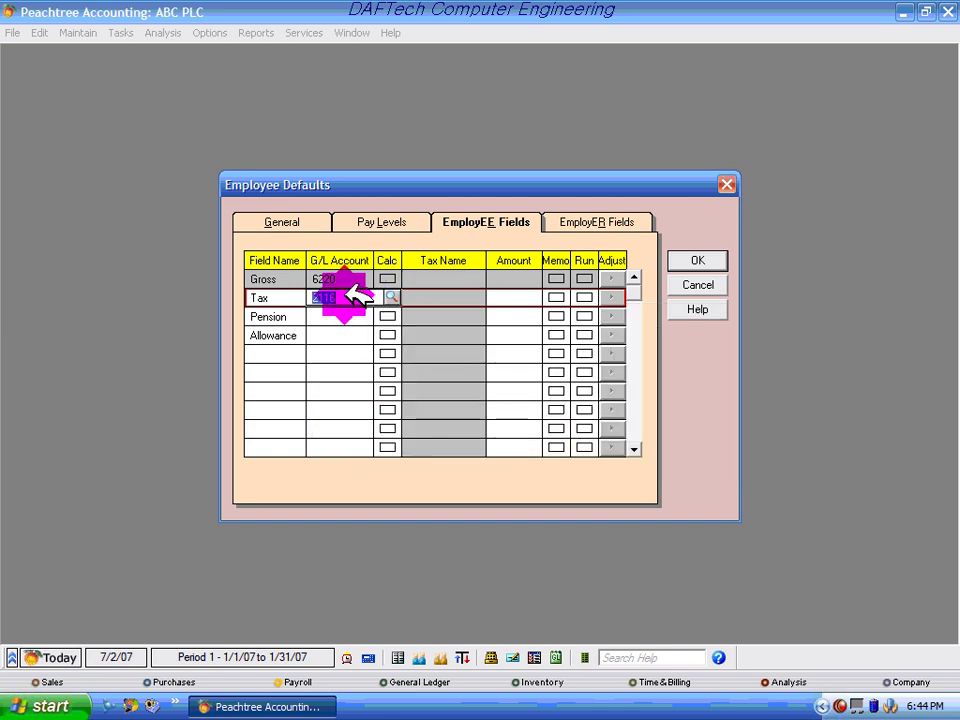
pyautogui.press('BackSpace')
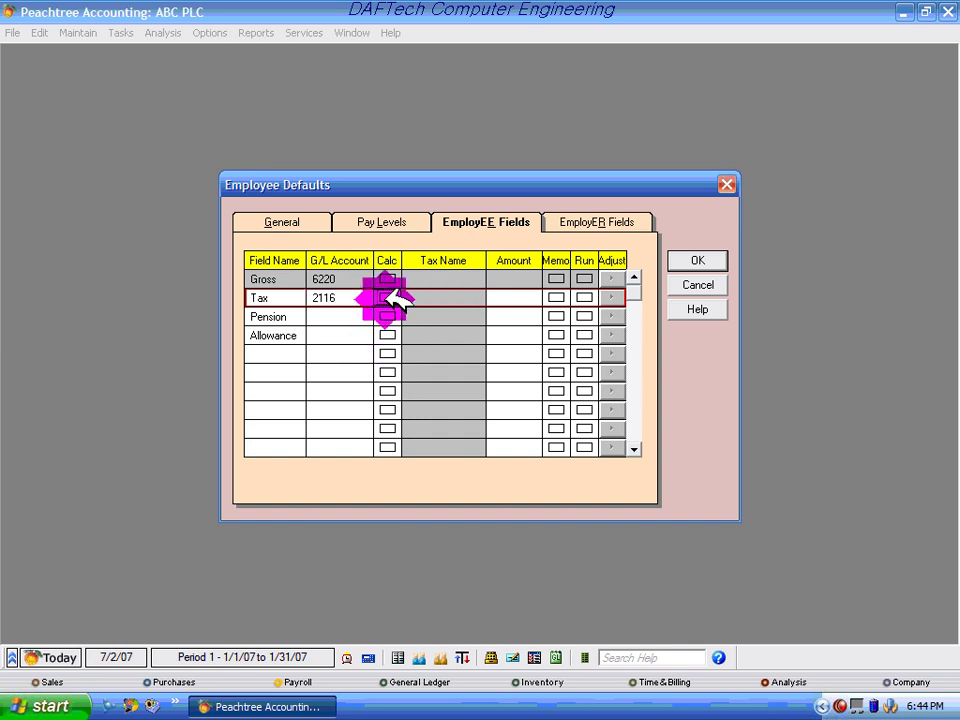
# Start a new G/L account for the Pension employee field with ID 2114 and description Pension Payable.
pyautogui.click(344, 312)
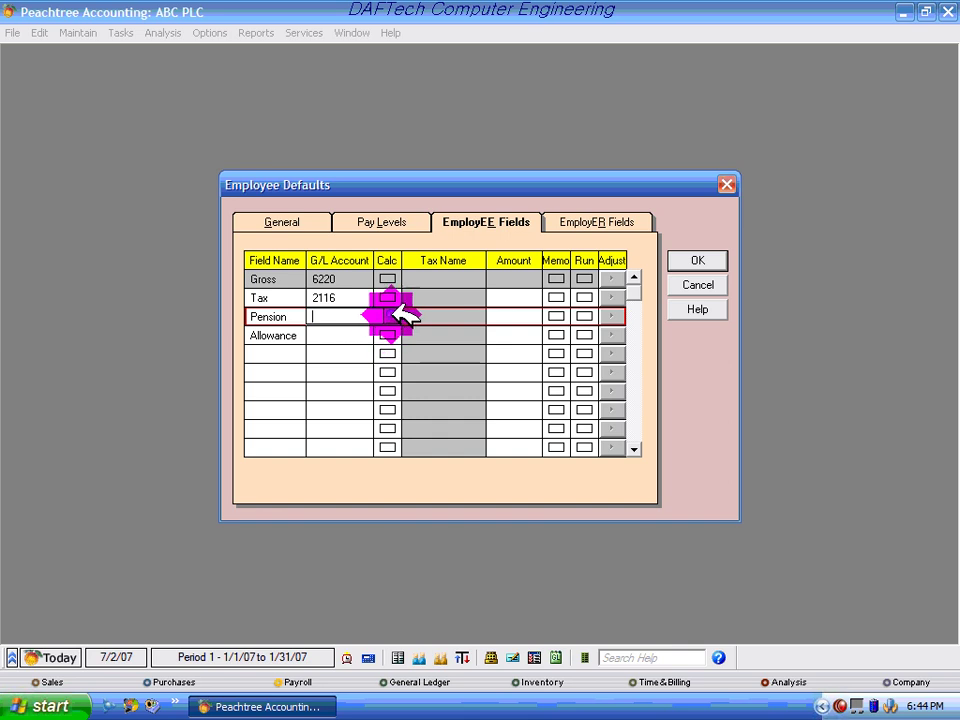
pyautogui.click(391, 313)
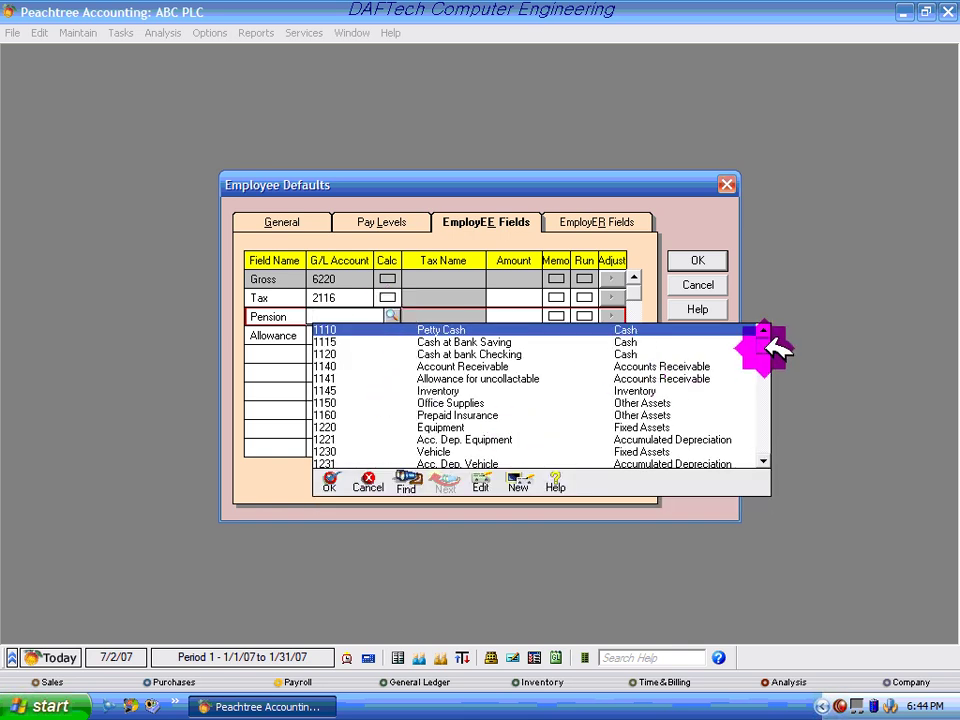
pyautogui.scroll(-5, 724, 369)
pyautogui.scroll(-3, 772, 390)
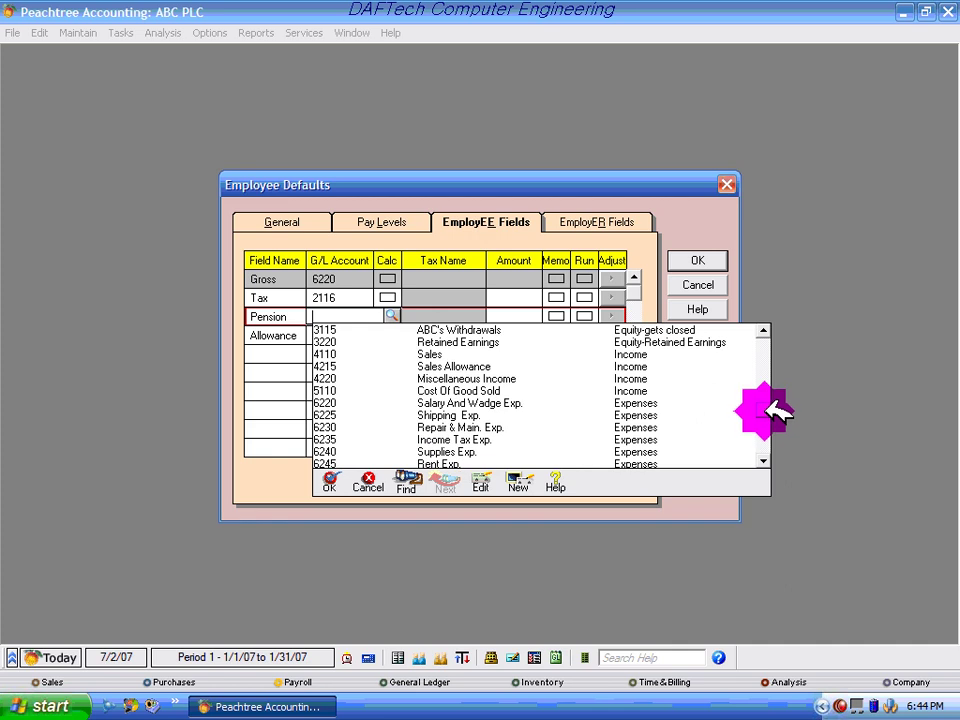
pyautogui.scroll(4, 770, 340)
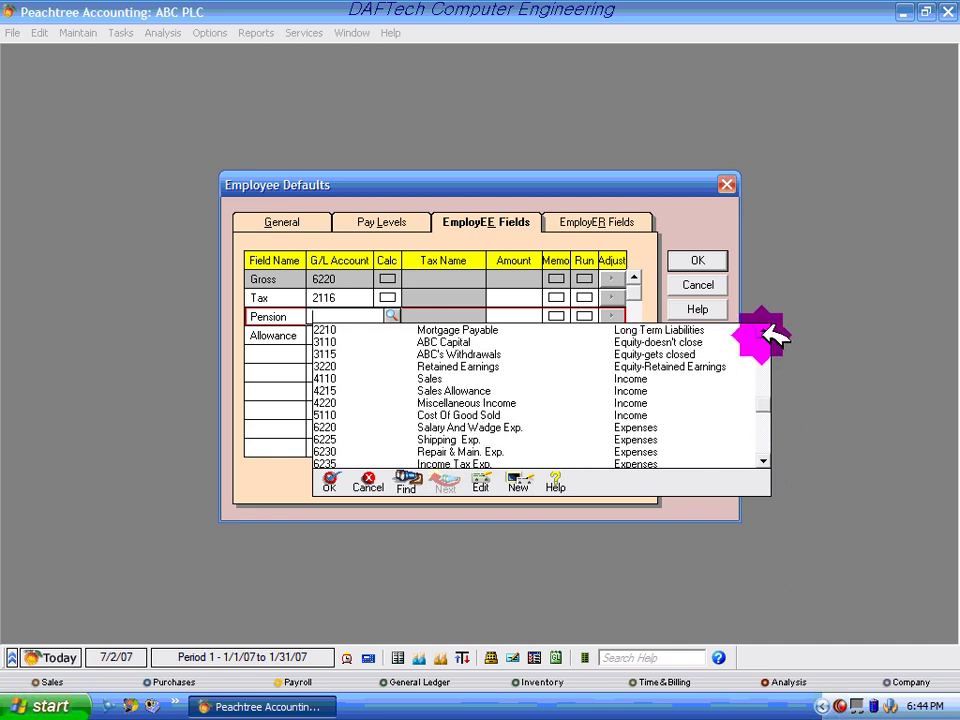
pyautogui.scroll(1, 770, 332)
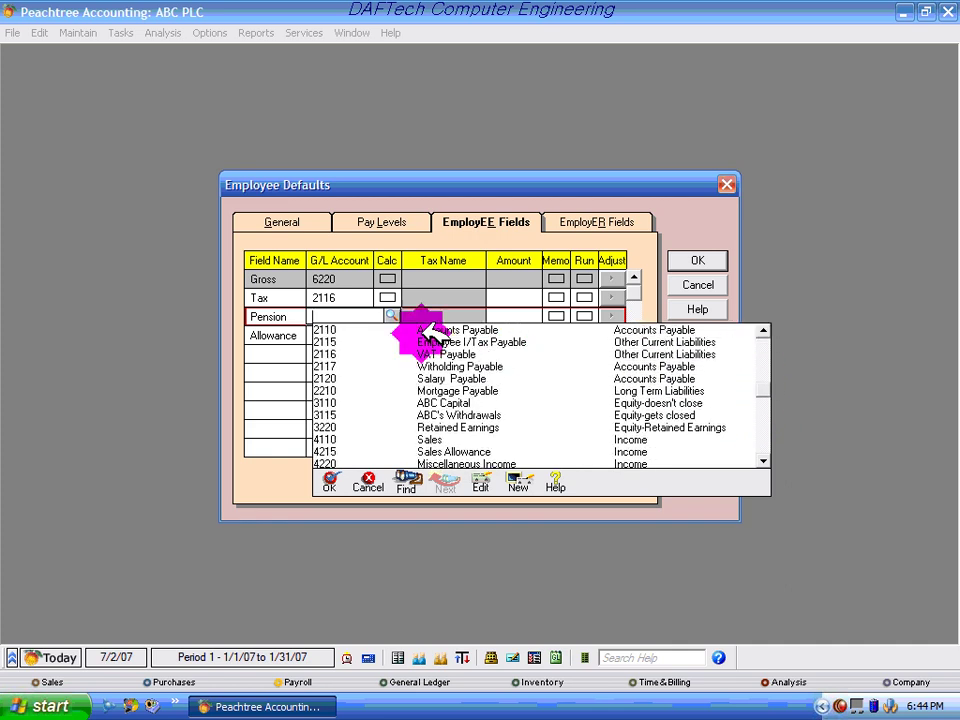
pyautogui.click(333, 342)
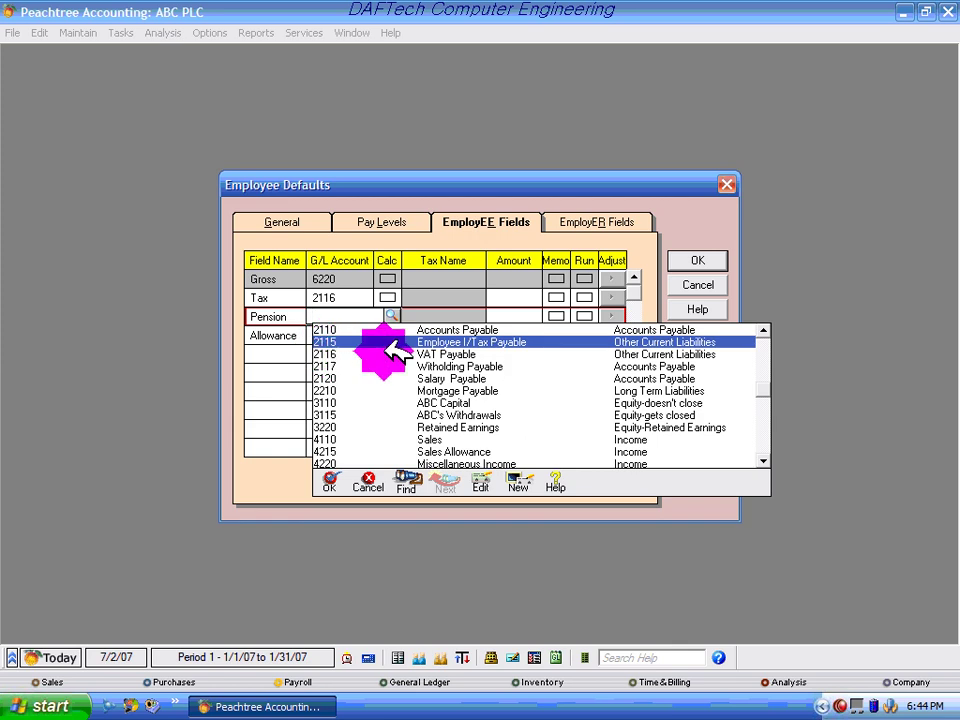
pyautogui.click(516, 480)
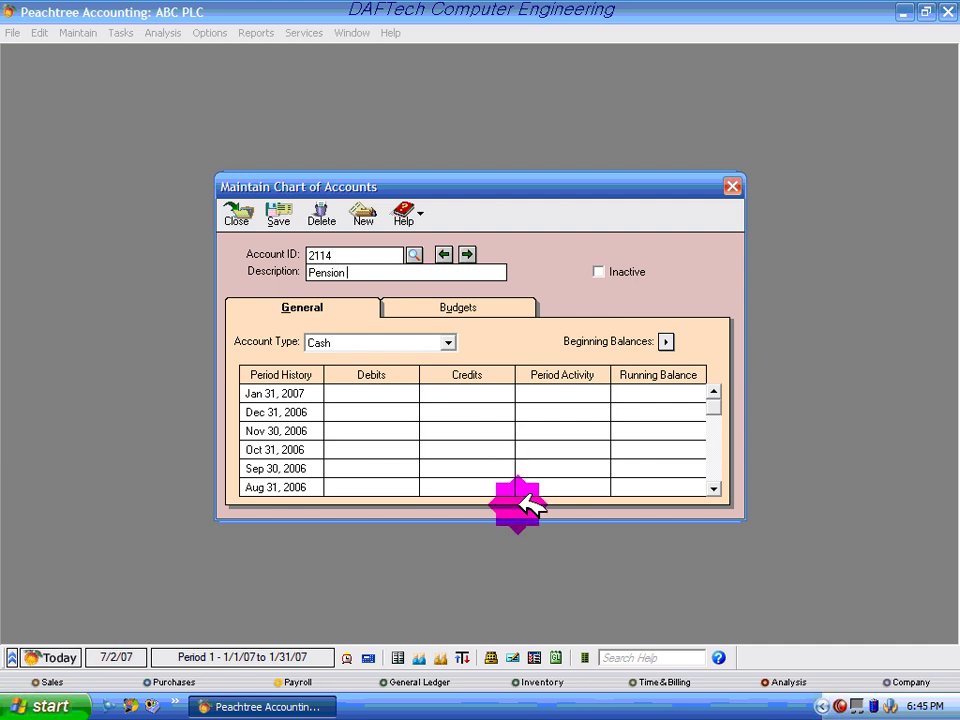
pyautogui.write('Payable')
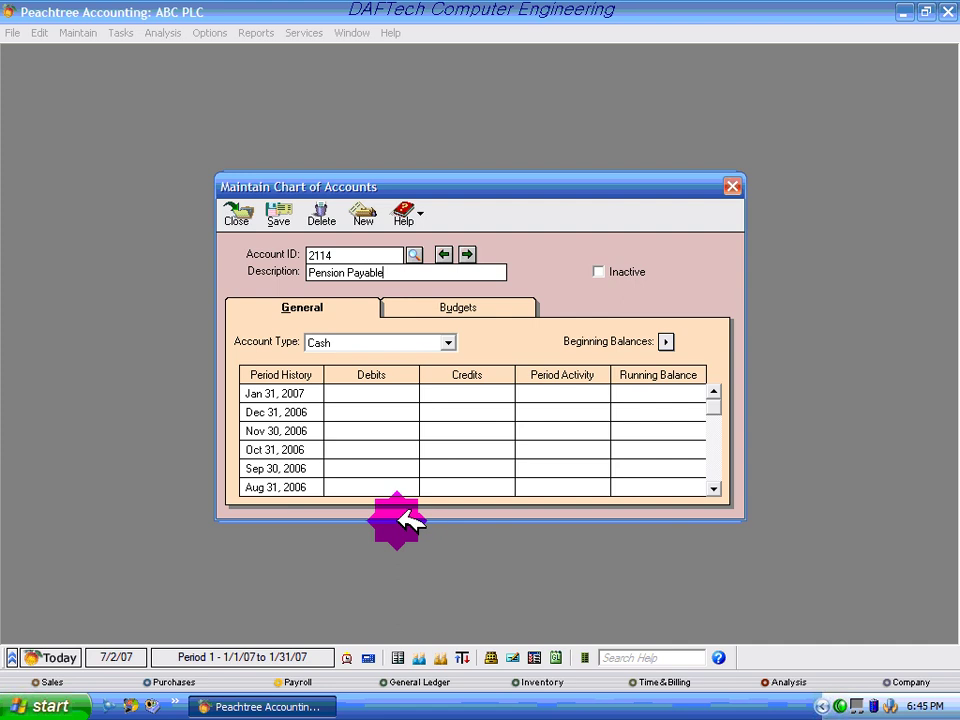
# Set the Pension Payable account's type to Other Current Liabilities, then save it and return to the employee fields.
pyautogui.click(449, 342)
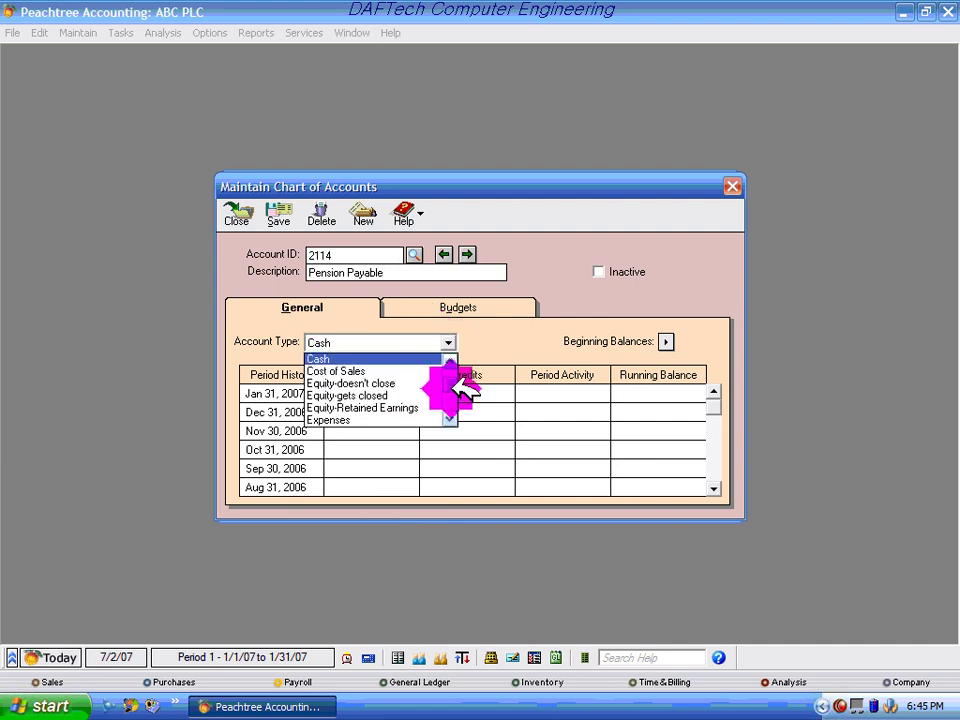
pyautogui.scroll(-3, 456, 405)
pyautogui.click(428, 420)
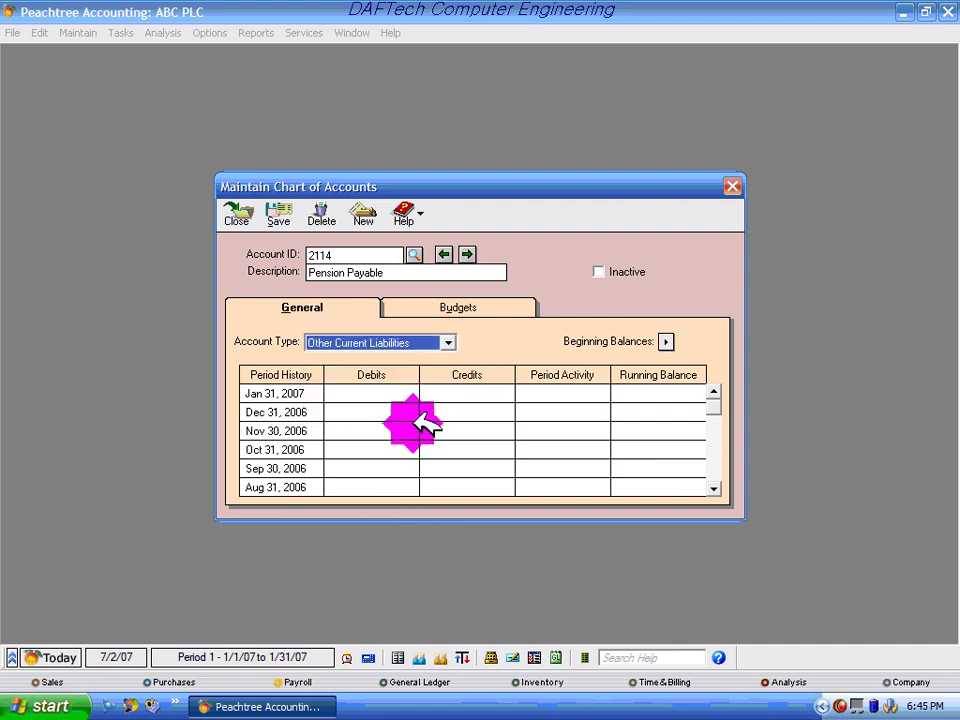
pyautogui.click(280, 212)
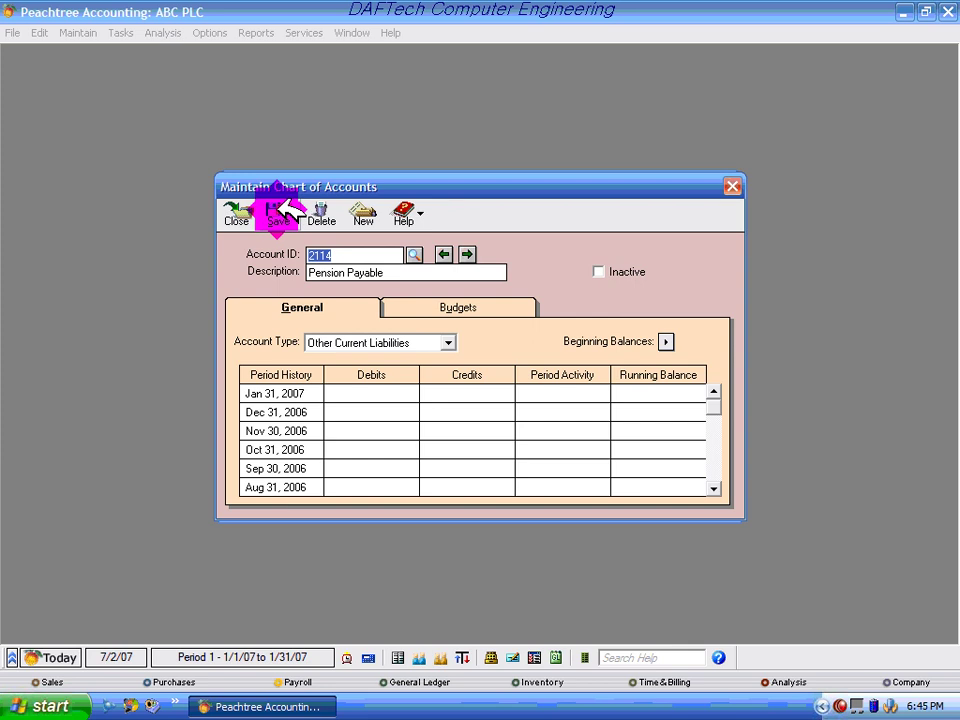
pyautogui.click(234, 210)
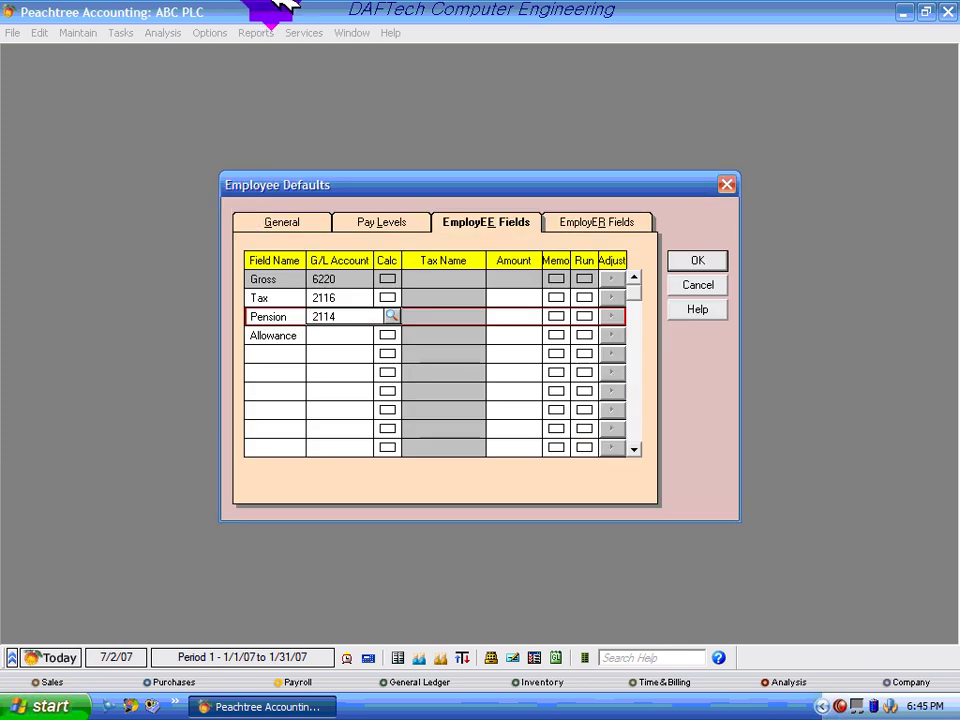
# Set the G/L account of the Allowance employee field to 6250, Miscellaneous Exp.
pyautogui.click(332, 336)
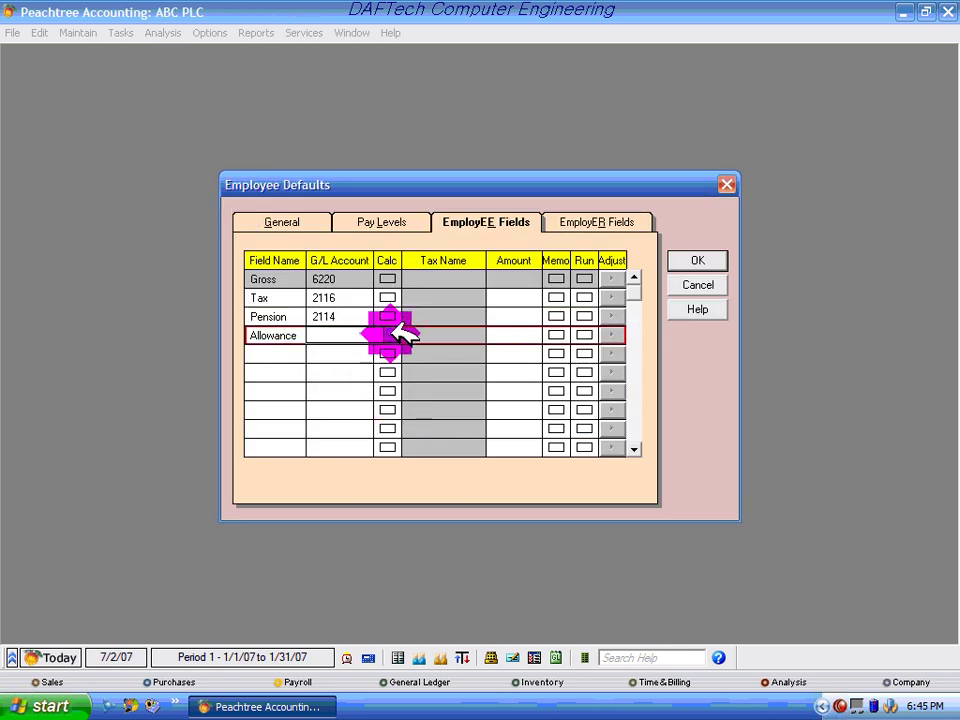
pyautogui.click(340, 352)
pyautogui.click(343, 333)
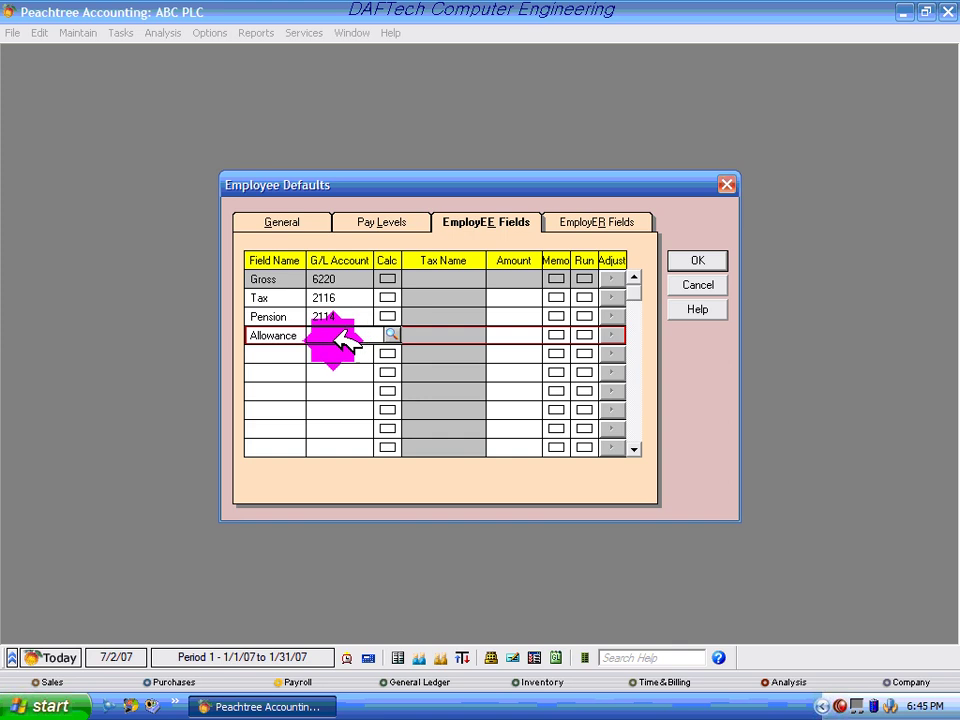
pyautogui.click(367, 368)
pyautogui.click(338, 335)
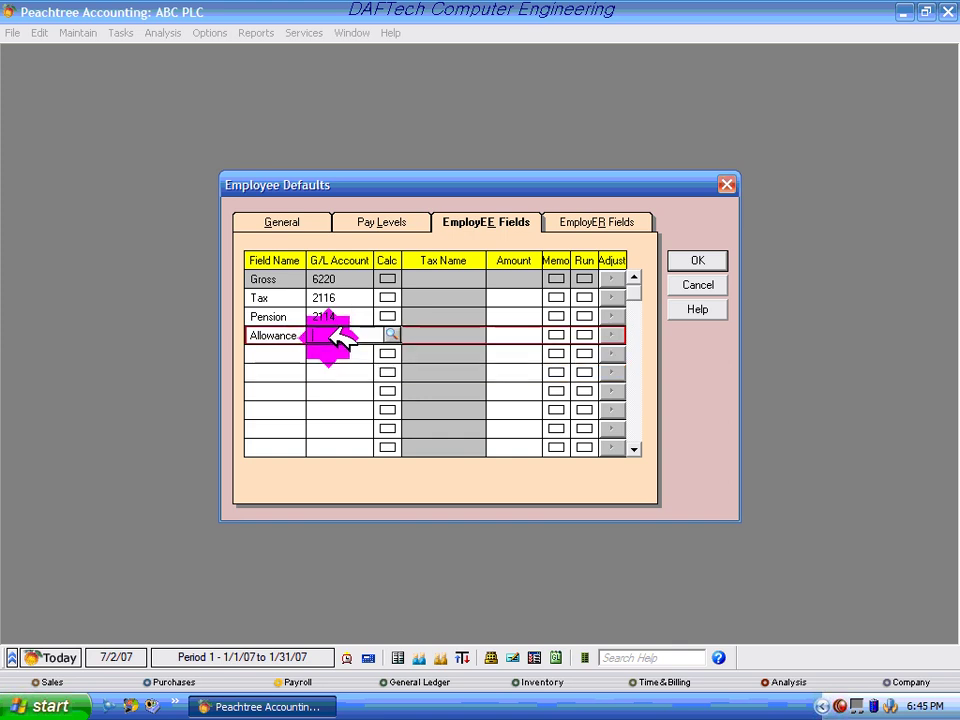
pyautogui.click(392, 334)
pyautogui.moveTo(776, 370); pyautogui.dragTo(782, 494)
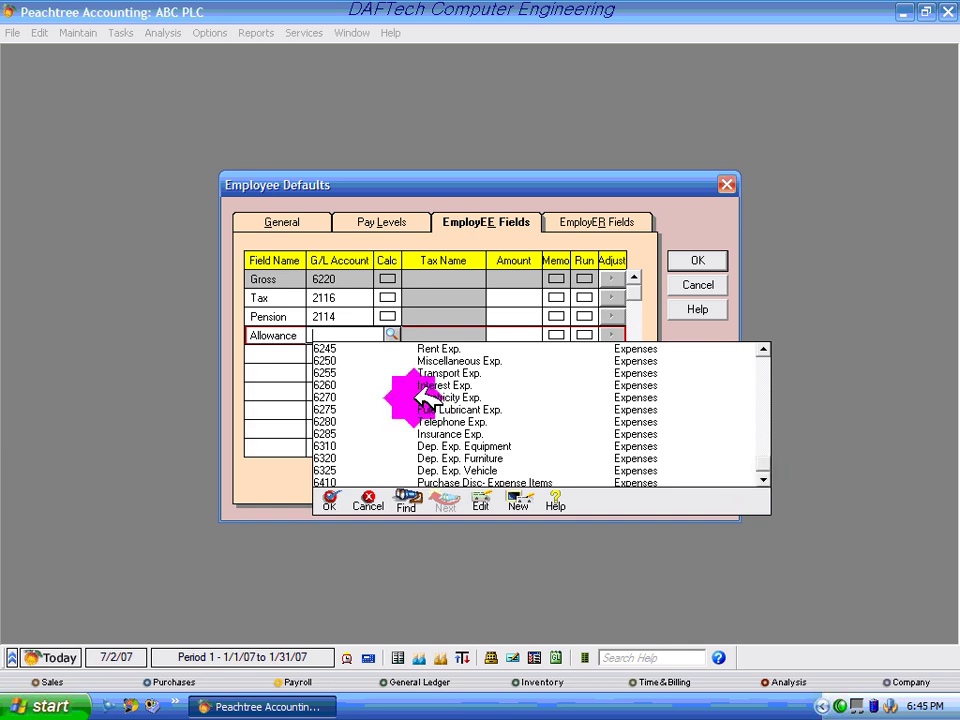
pyautogui.click(447, 360)
pyautogui.click(447, 360)
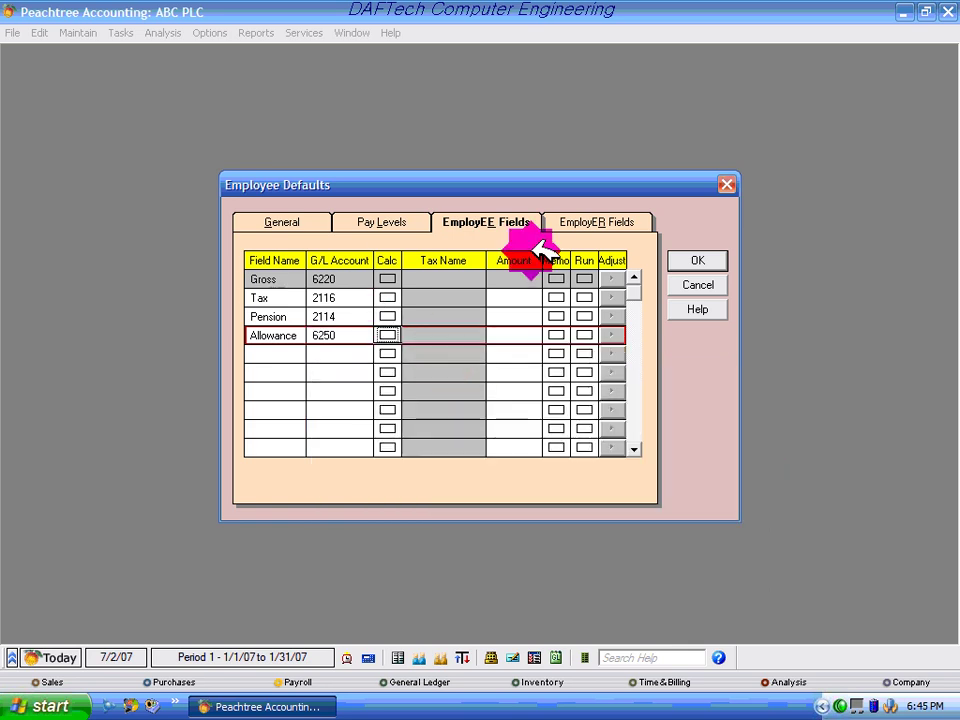